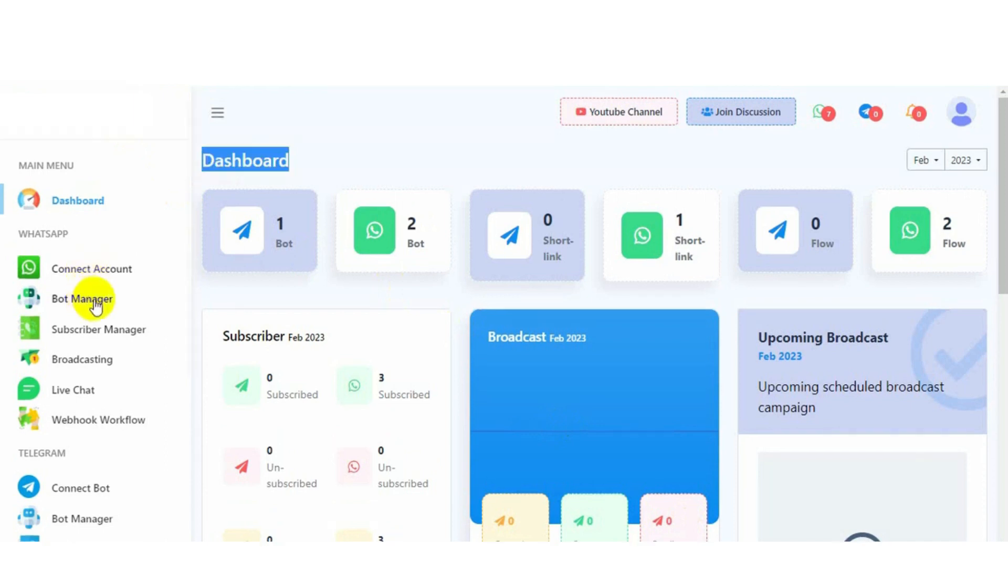
Go to WhatsApp Bot Manager and show the Smart Business bot's Bot Reply settings
click(67, 304)
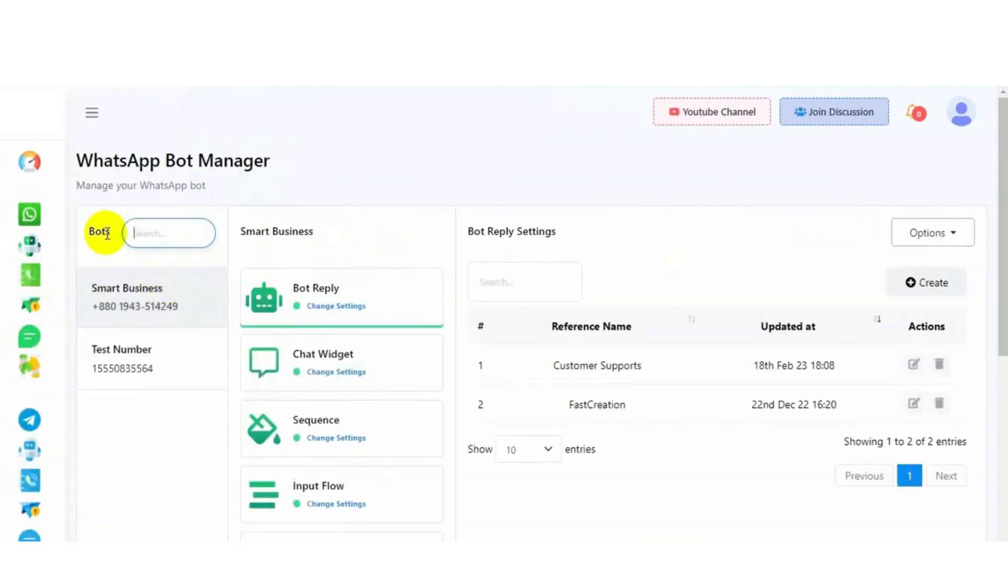
drag(106, 231, 90, 233)
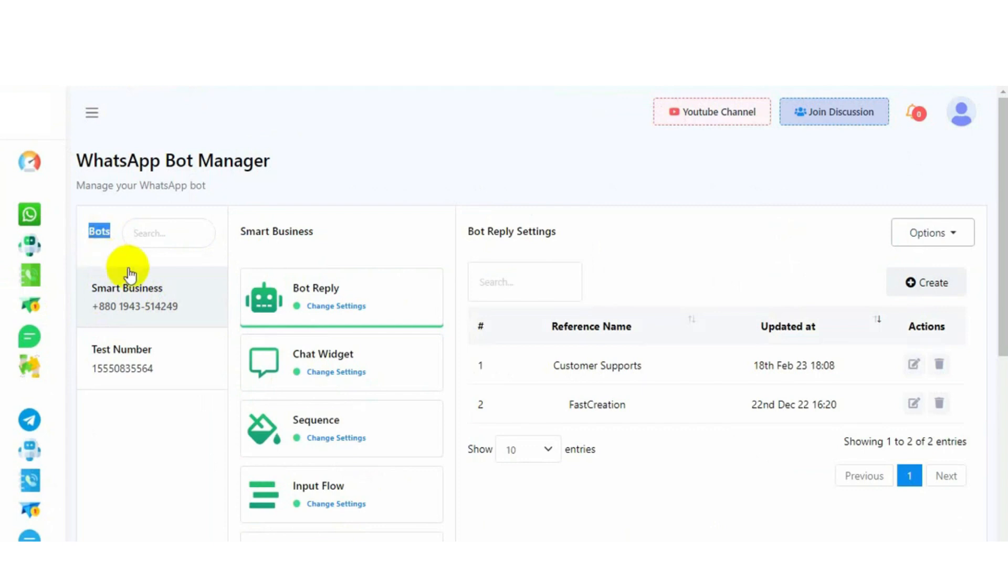
click(156, 302)
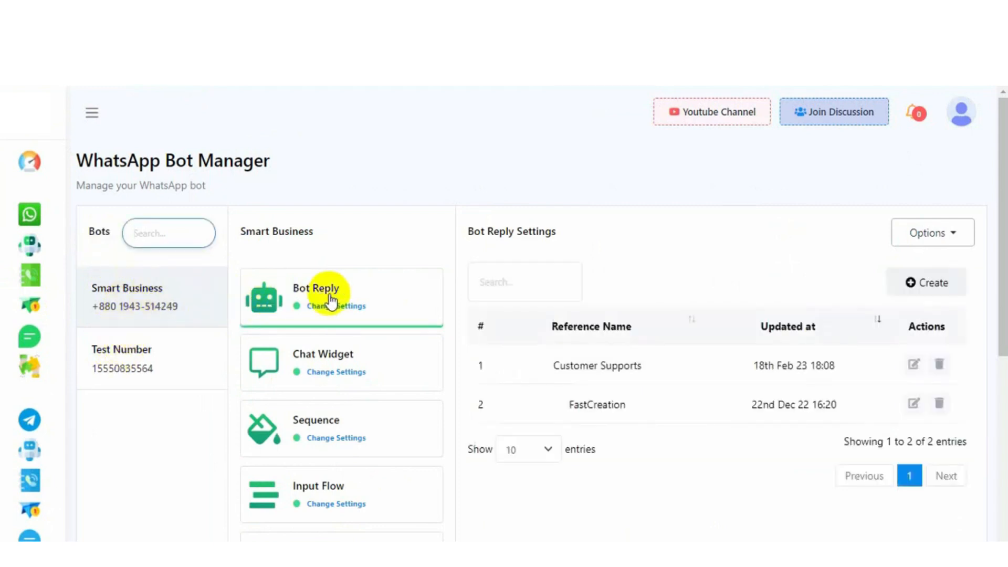
click(378, 302)
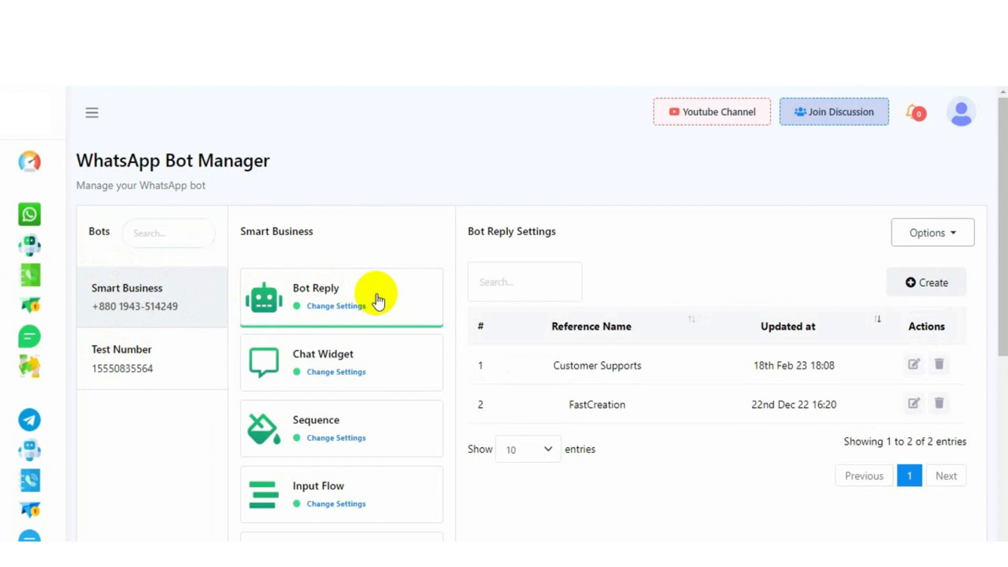
click(91, 113)
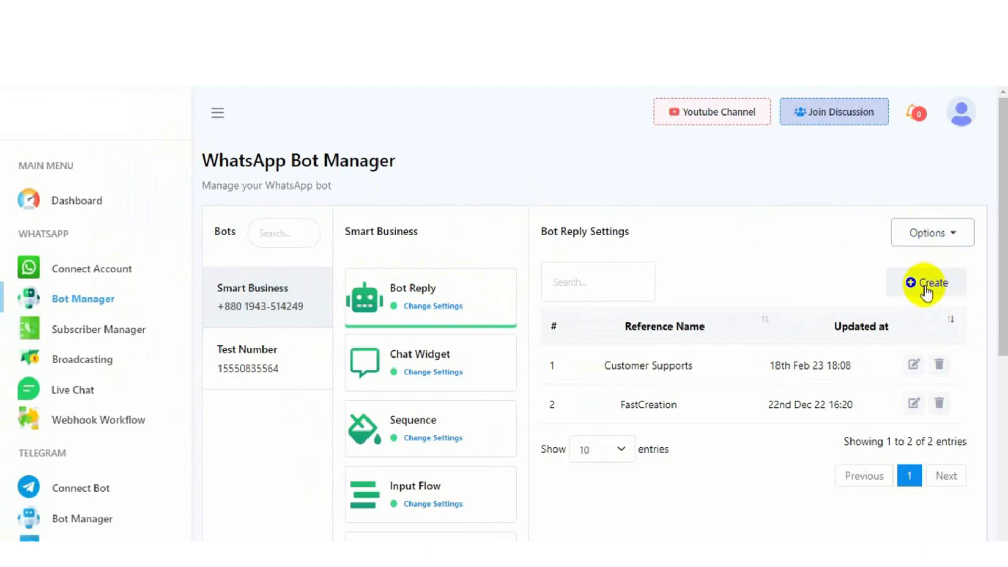
Create a new bot reply flow, opening the flow builder with its Start Bot Flow node
click(925, 286)
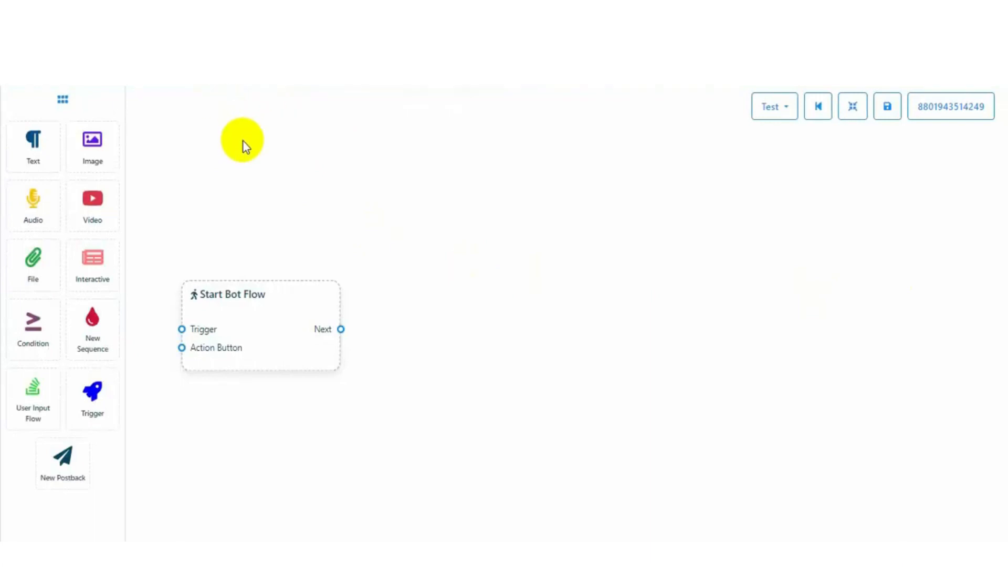
click(64, 103)
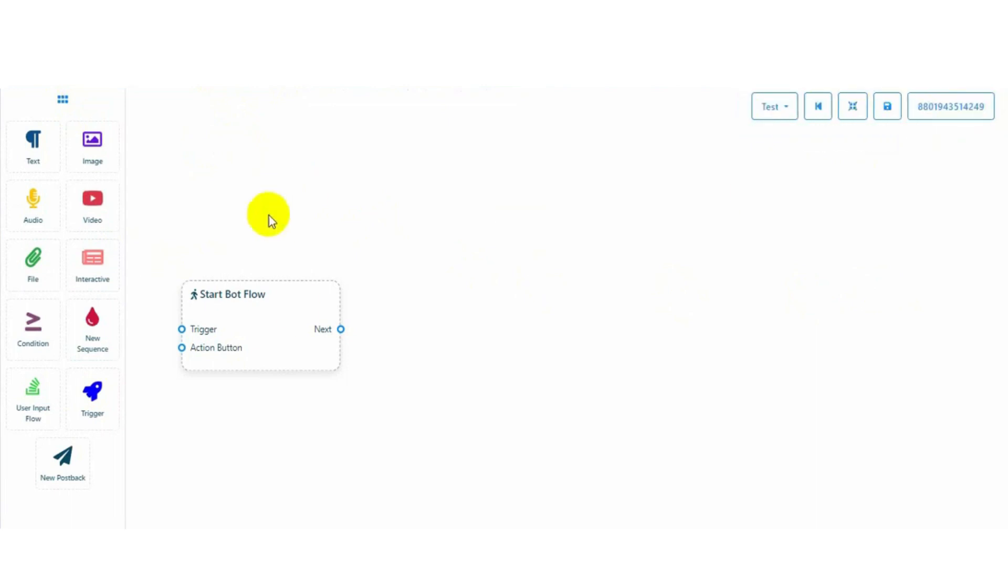
Title the Start Bot Flow node 'Basic Bot Name', leaving labels and sequence unset
double_click(222, 301)
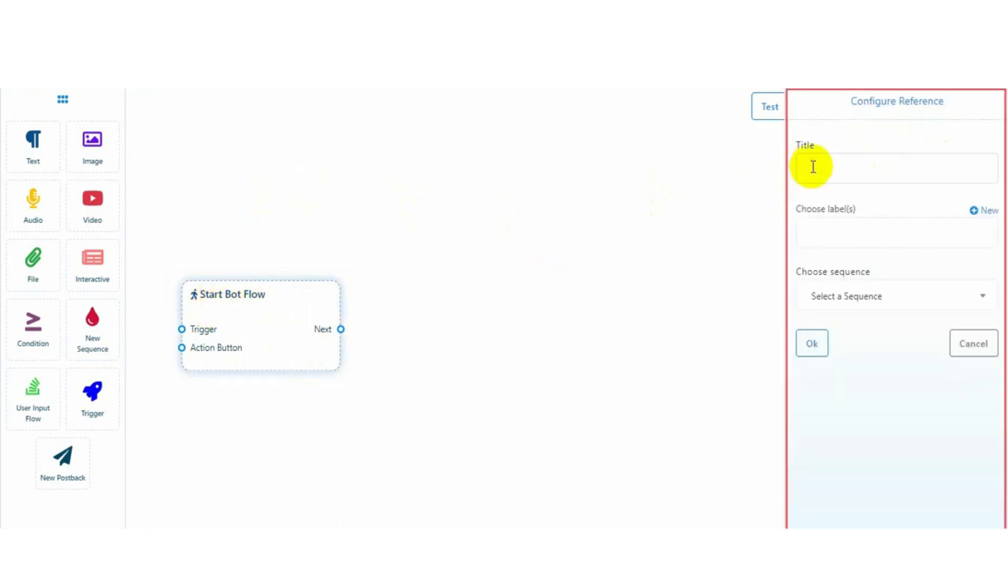
drag(851, 101, 953, 103)
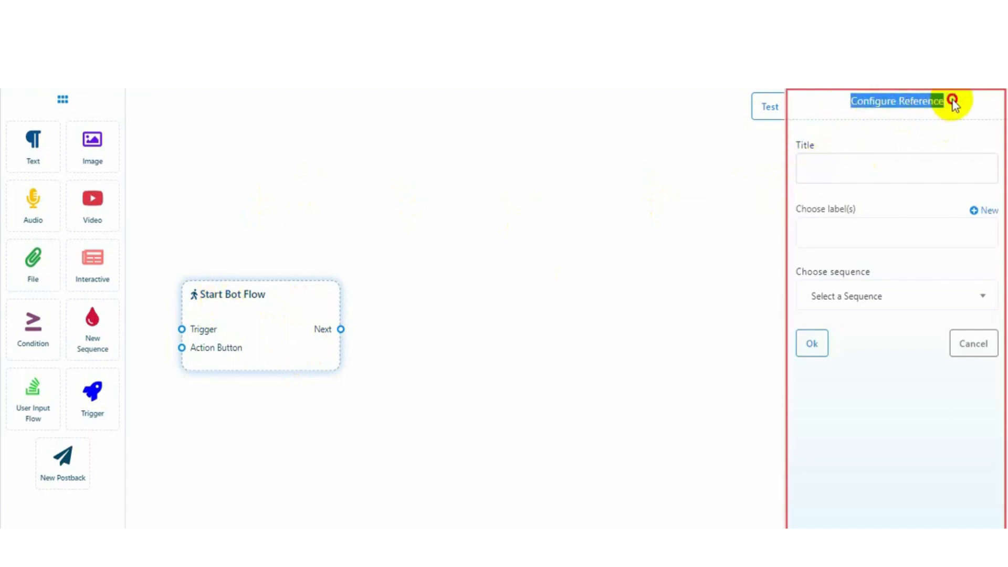
click(813, 167)
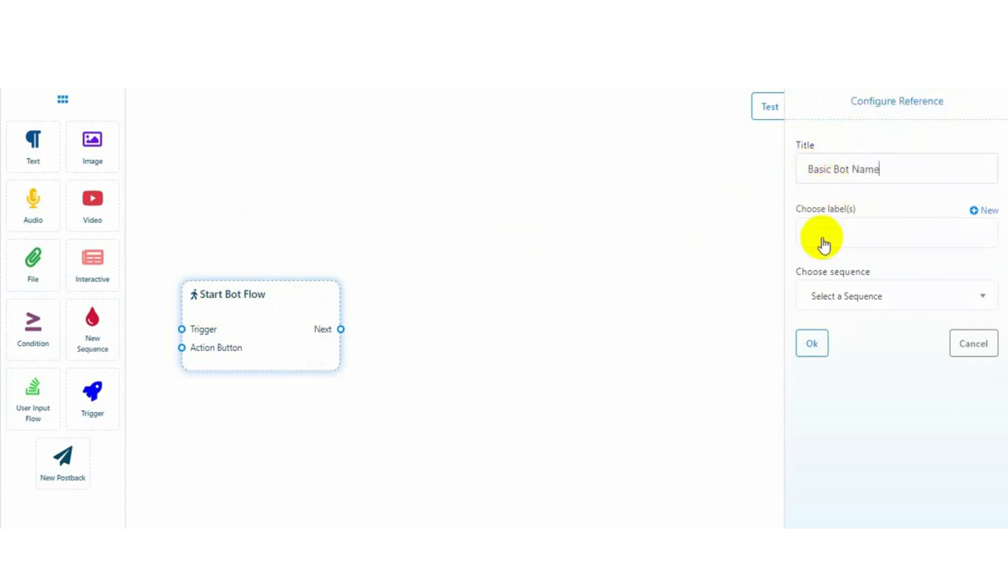
drag(800, 209, 846, 240)
drag(794, 271, 870, 271)
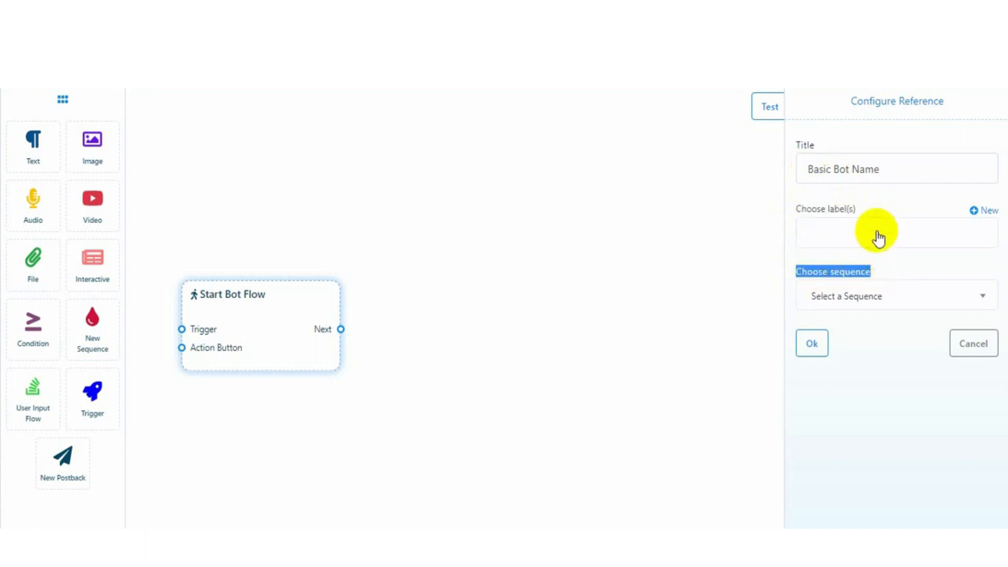
click(811, 346)
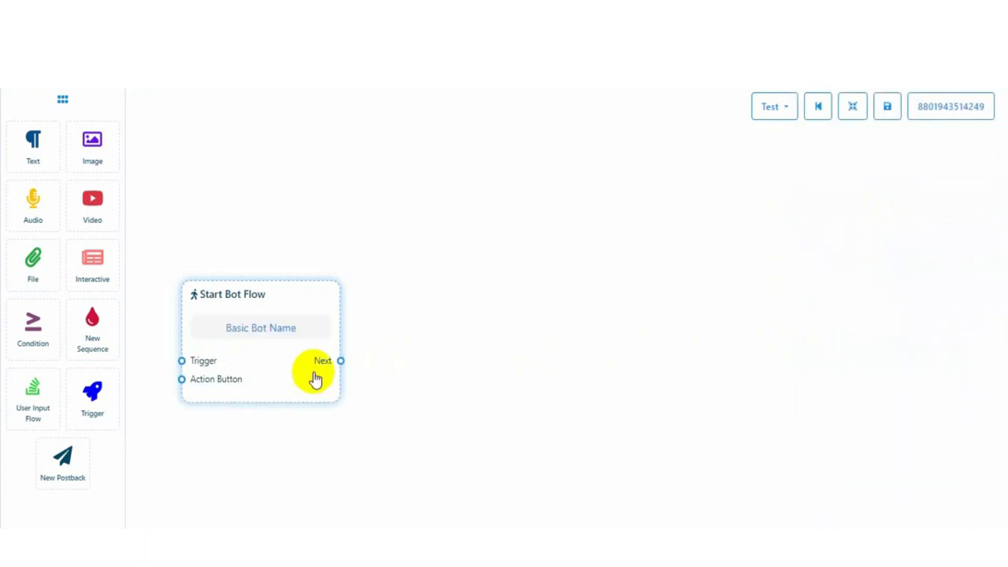
Add a Trigger node with exact-match keywords 'Hello, Hi, Start' beside Start Bot Flow
drag(279, 294, 601, 236)
drag(92, 389, 238, 313)
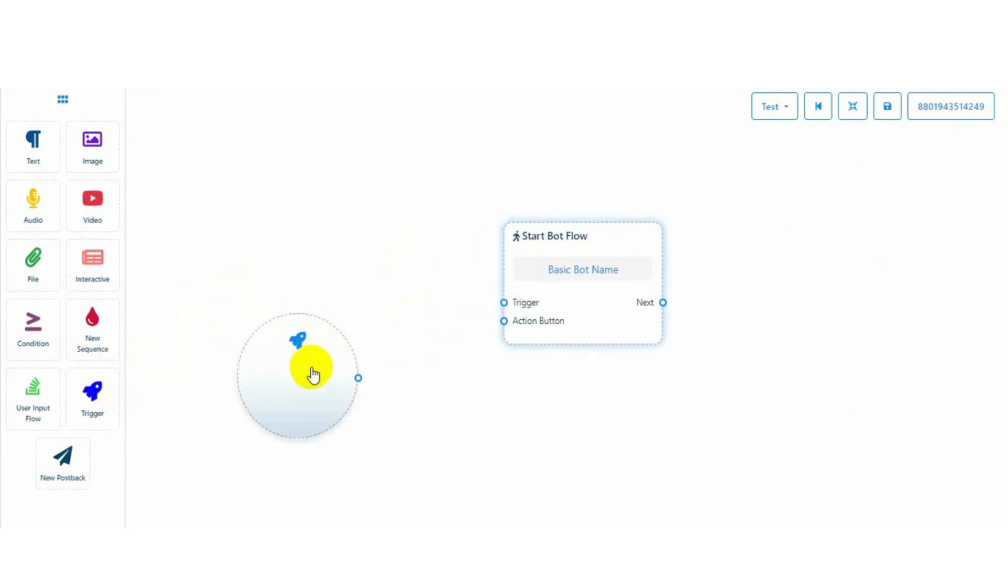
click(280, 373)
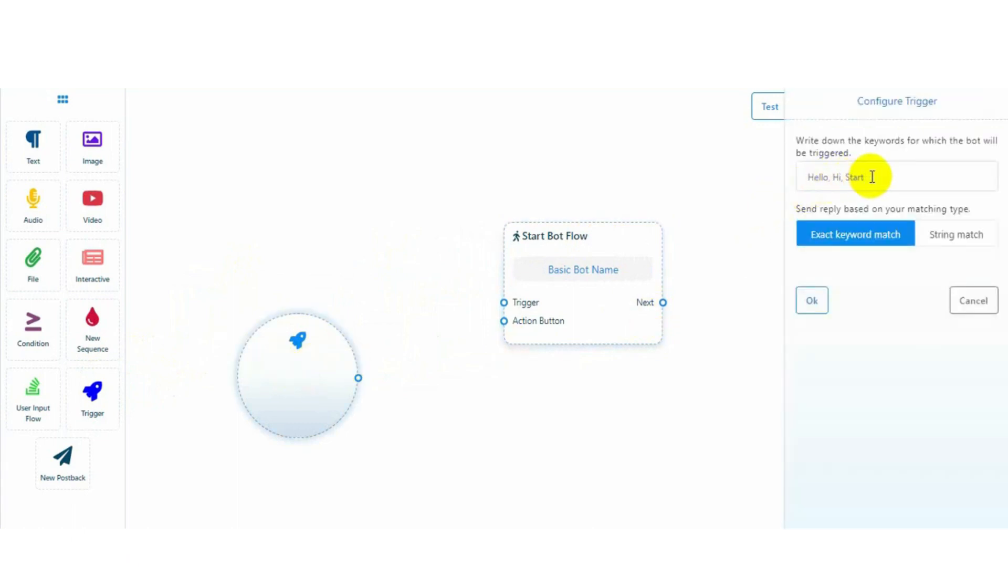
drag(860, 97, 947, 100)
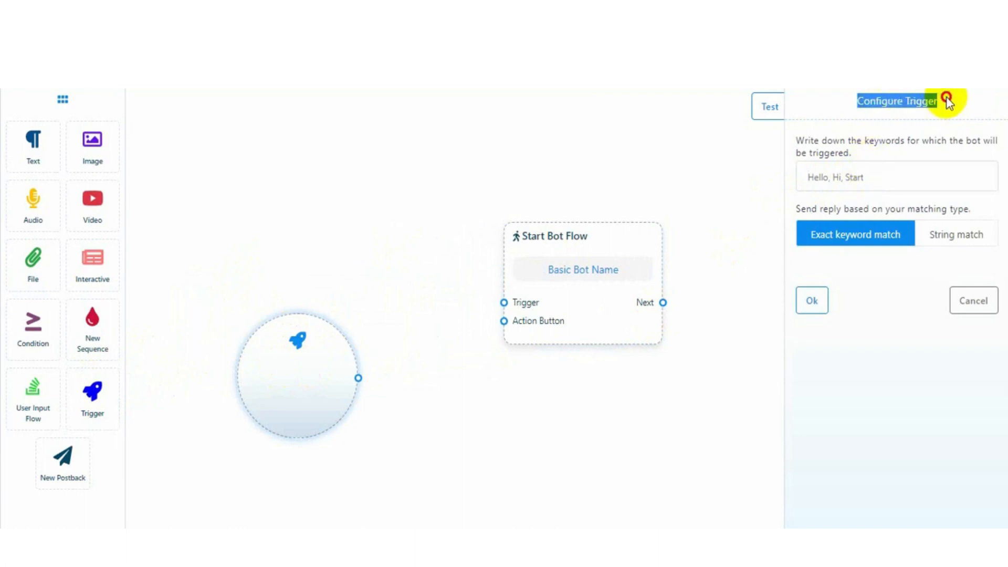
click(831, 178)
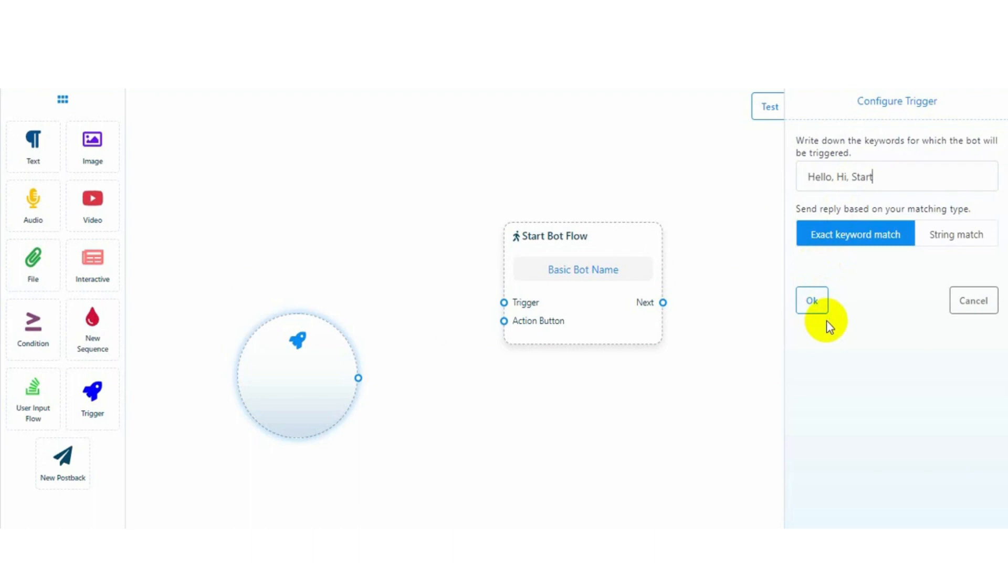
click(820, 306)
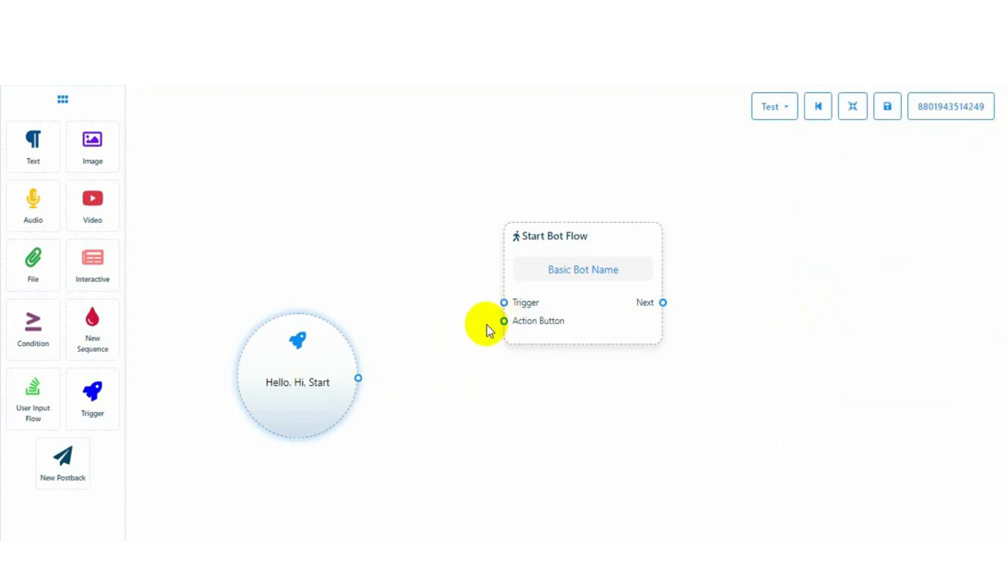
Connect the trigger to Start Bot Flow and add an Interactive node after its Next output
drag(358, 377, 503, 307)
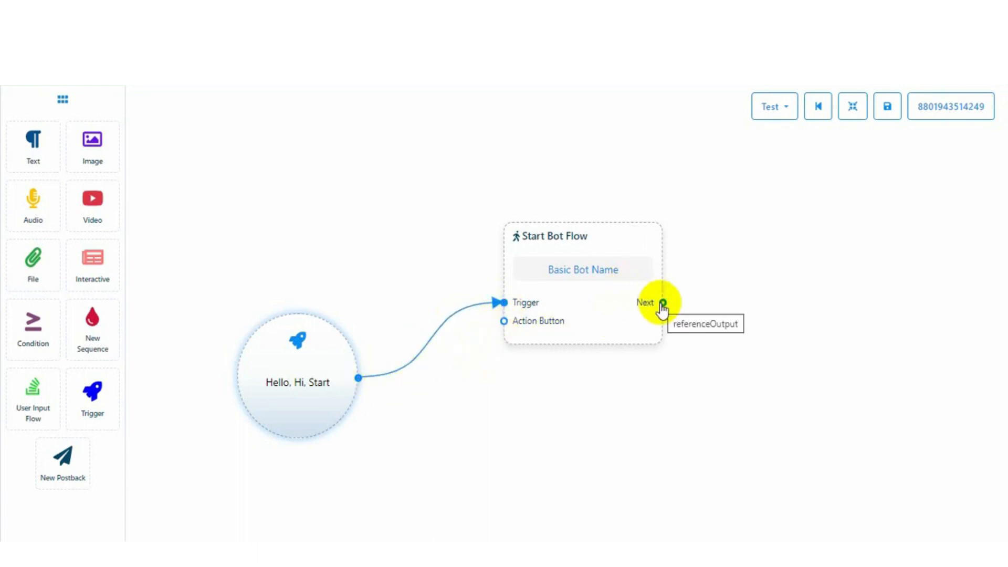
drag(662, 304, 724, 210)
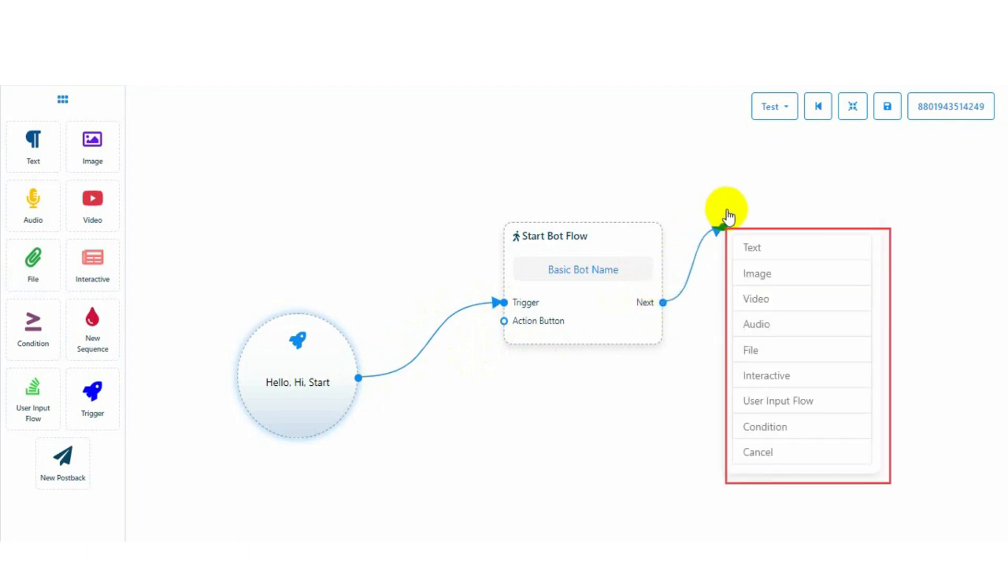
click(769, 379)
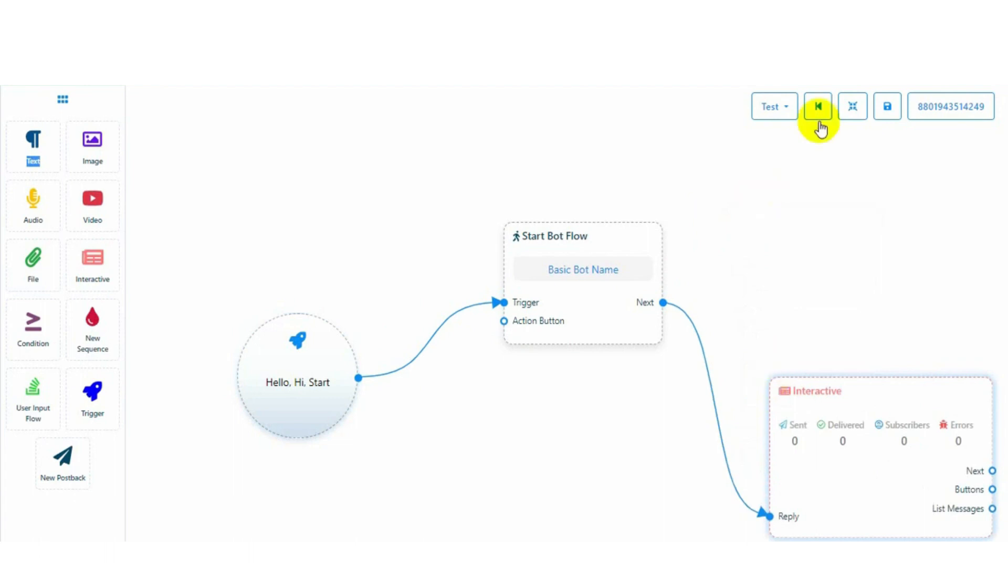
click(851, 108)
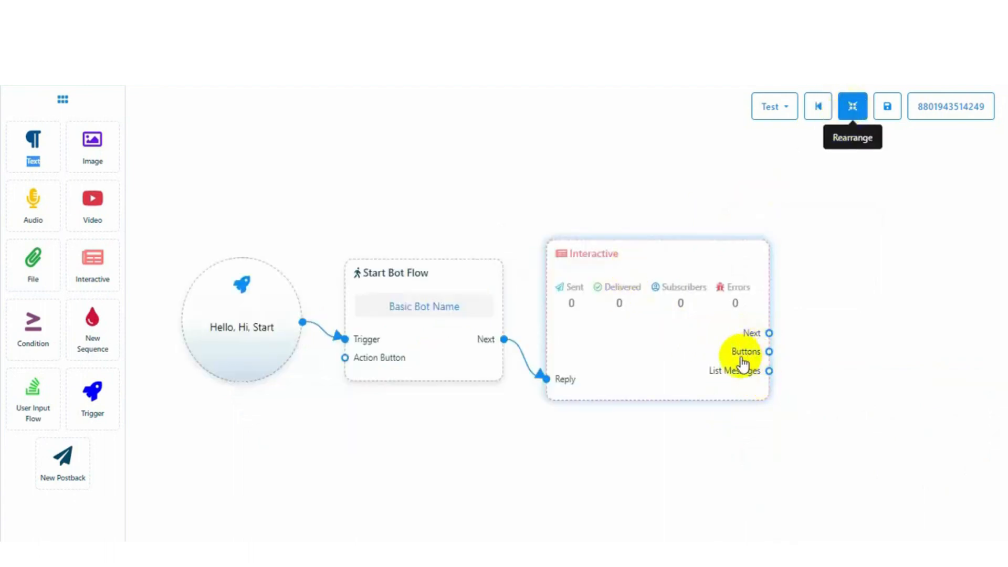
Set the Interactive message header to media and upload the hotel image
double_click(631, 273)
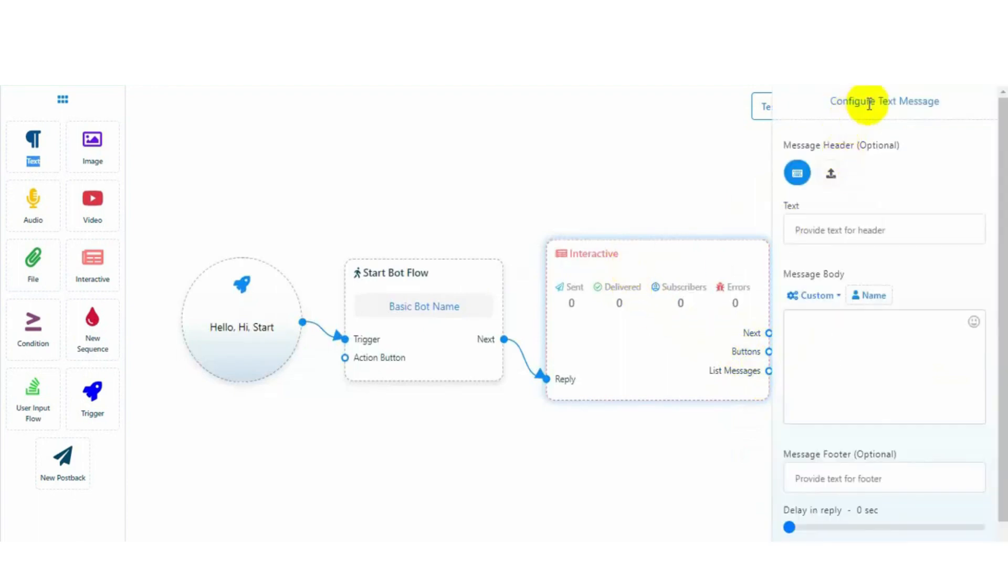
drag(826, 101, 943, 102)
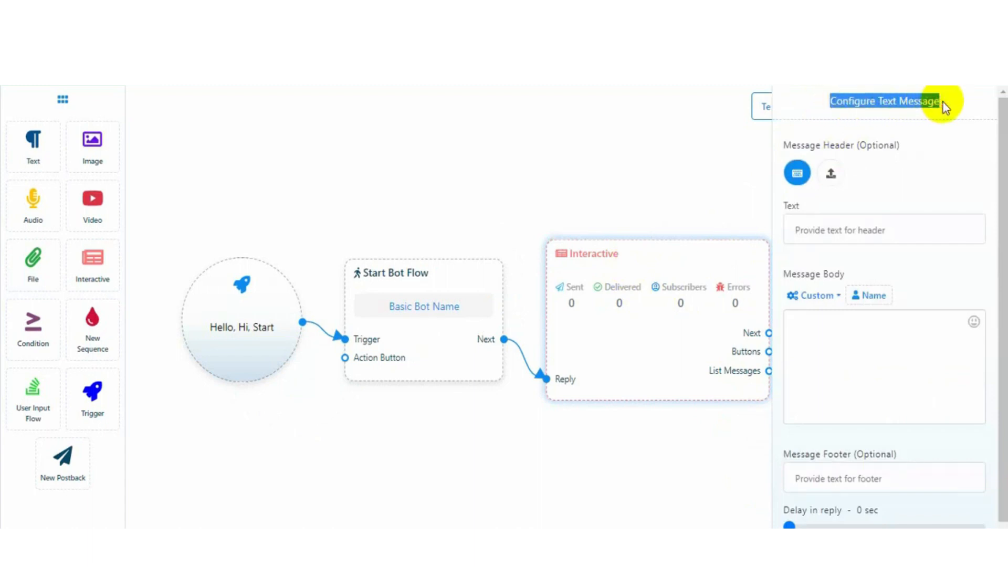
drag(783, 147, 902, 157)
drag(783, 273, 850, 268)
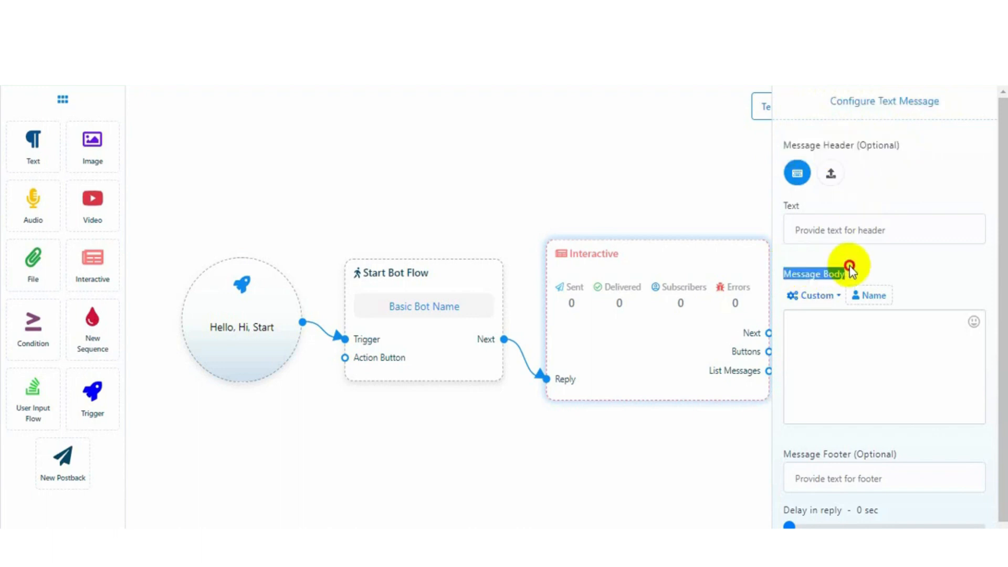
drag(783, 454, 900, 456)
scroll(849, 461, down, 1)
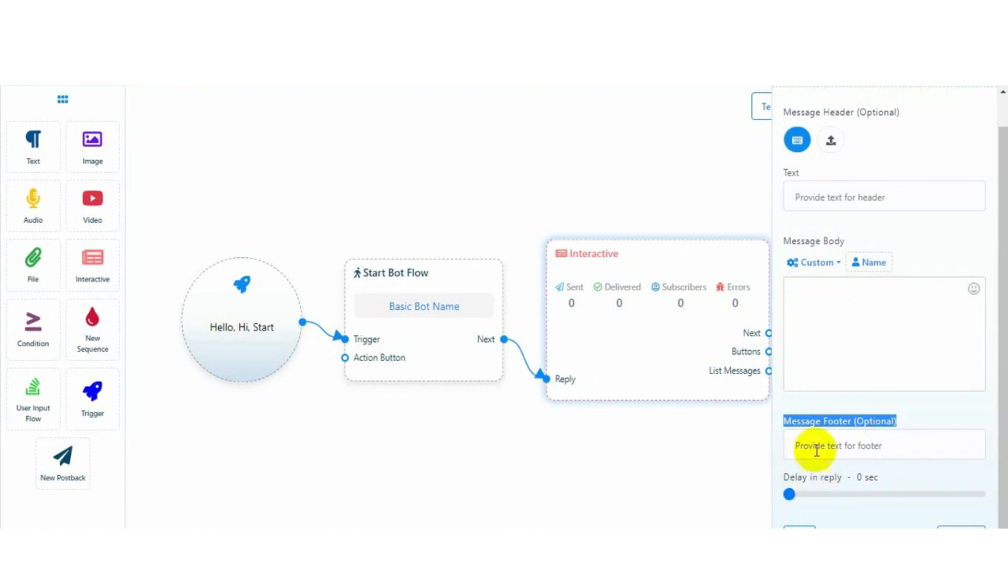
scroll(804, 246, up, 1)
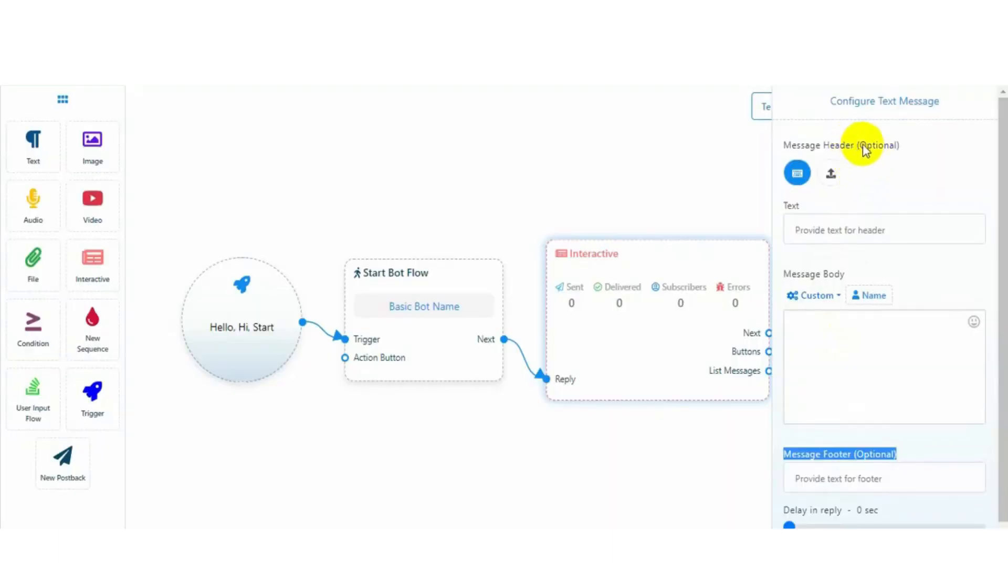
drag(858, 145, 876, 146)
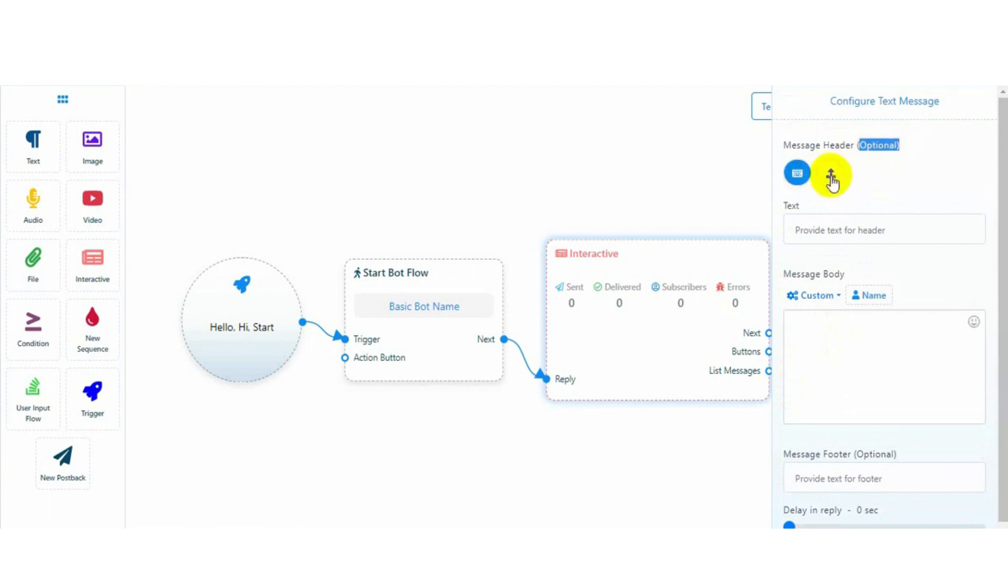
click(831, 177)
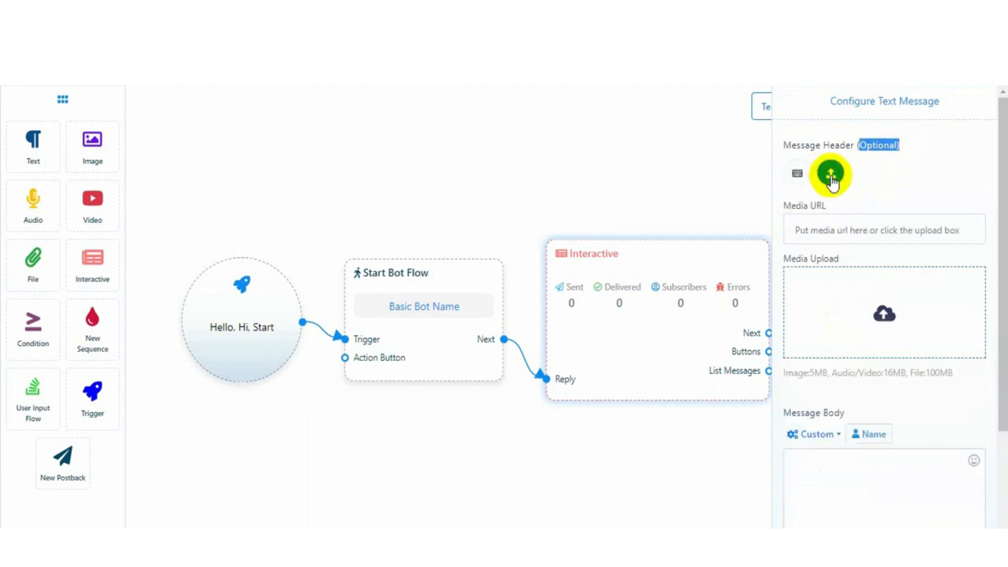
click(800, 175)
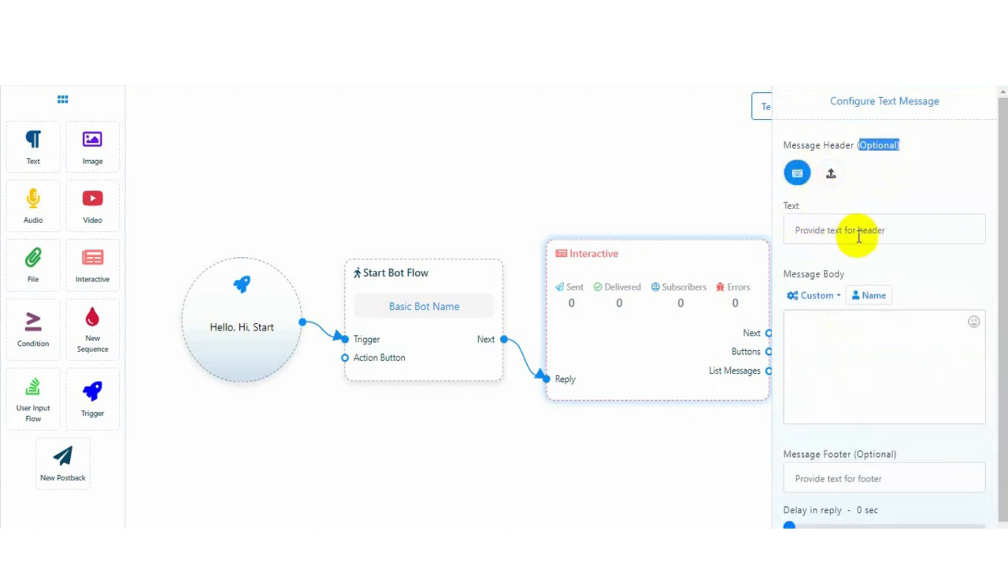
click(830, 175)
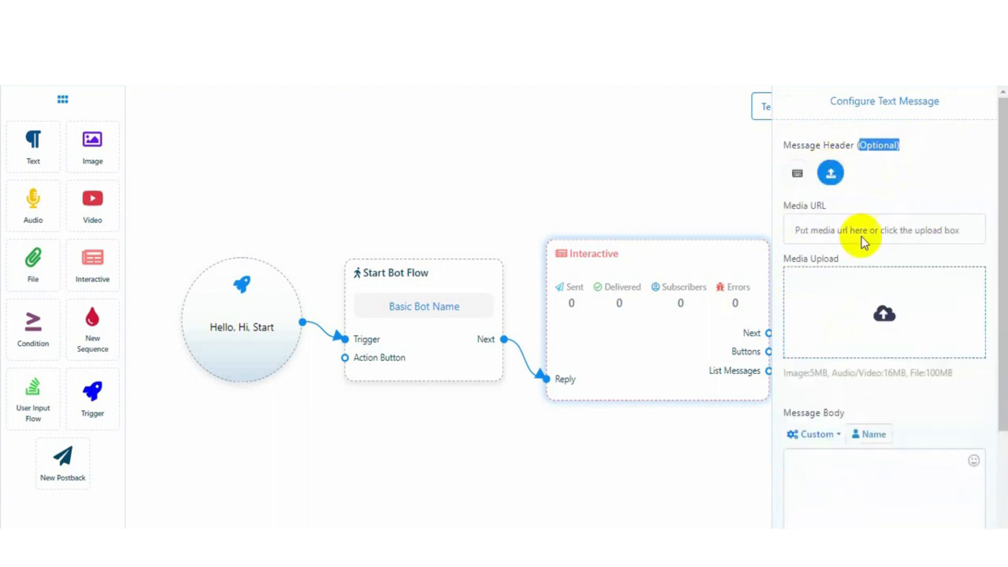
click(886, 315)
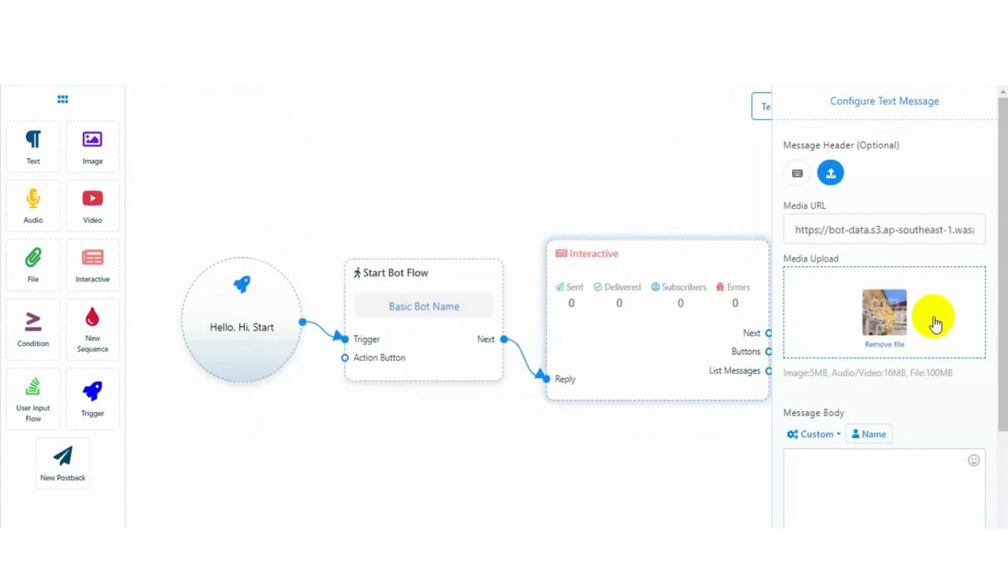
Add body 'Hi, How can we help you???' and footer 'Paikgachha, Khulna.' with 0 sec delay
scroll(798, 241, down, 3)
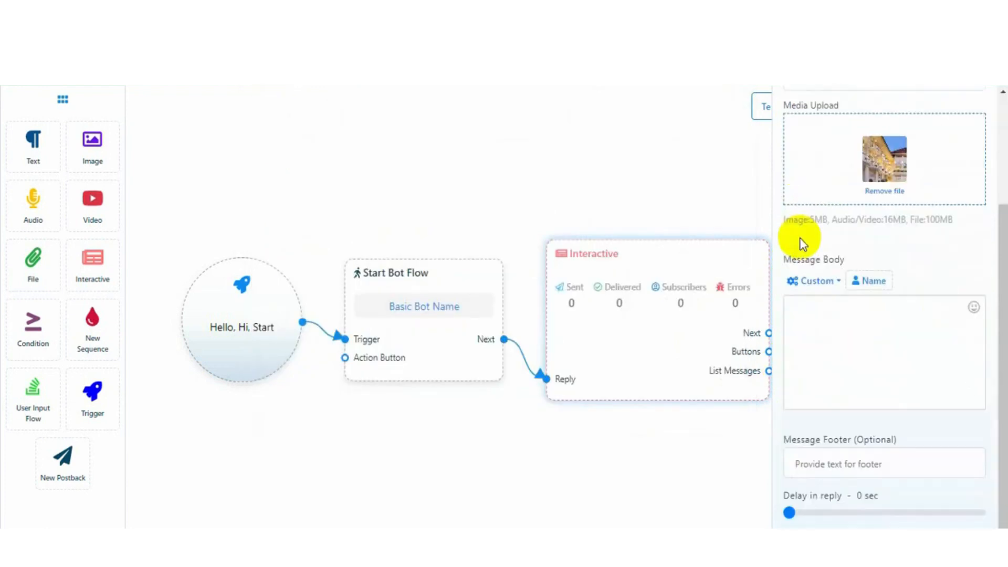
click(814, 440)
click(841, 466)
click(789, 294)
text(Hi, How can we help you)
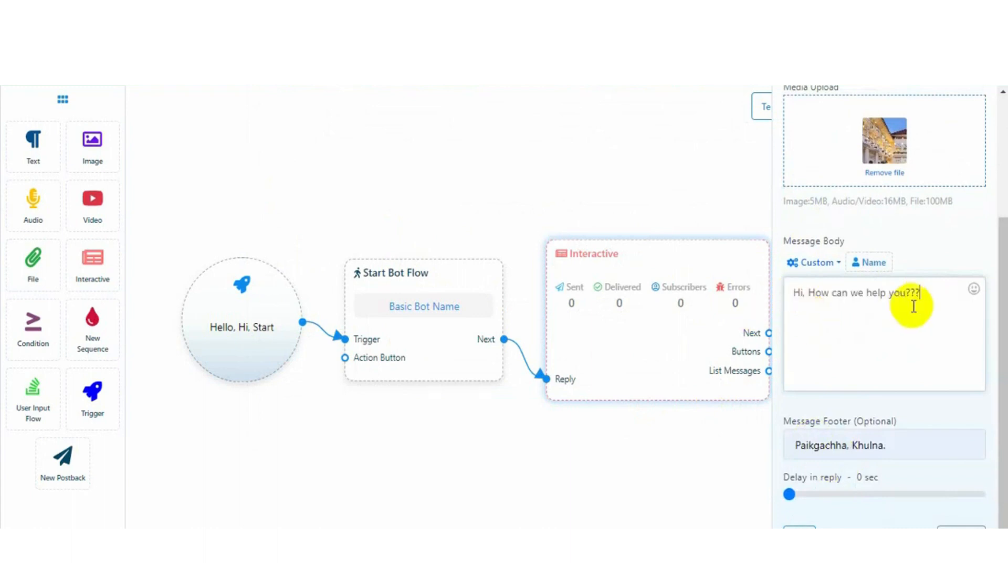
mouse_move(789, 494)
mouse_down()
mouse_move(871, 495)
mouse_move(790, 492)
mouse_up()
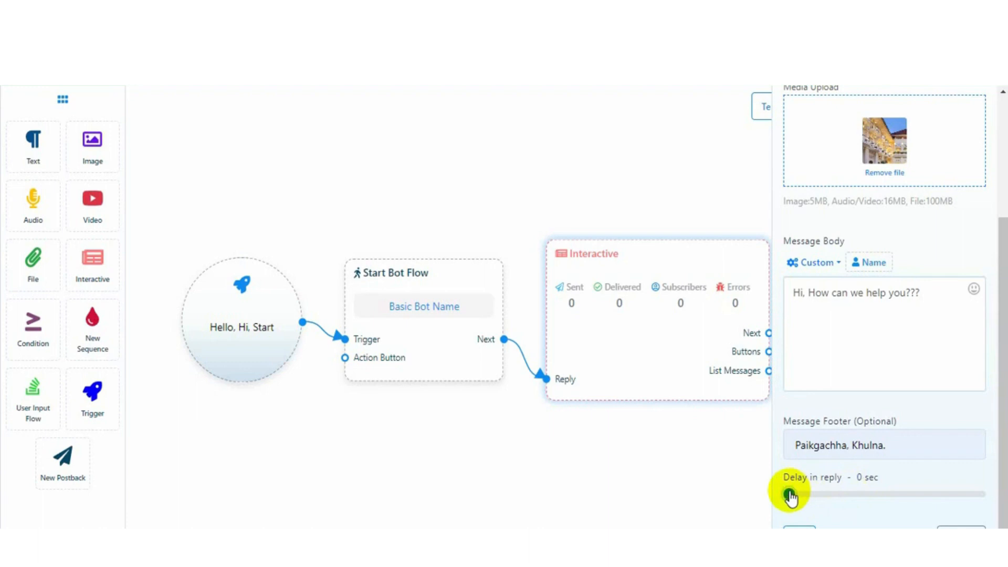
scroll(889, 371, up, 3)
scroll(880, 404, down, 1)
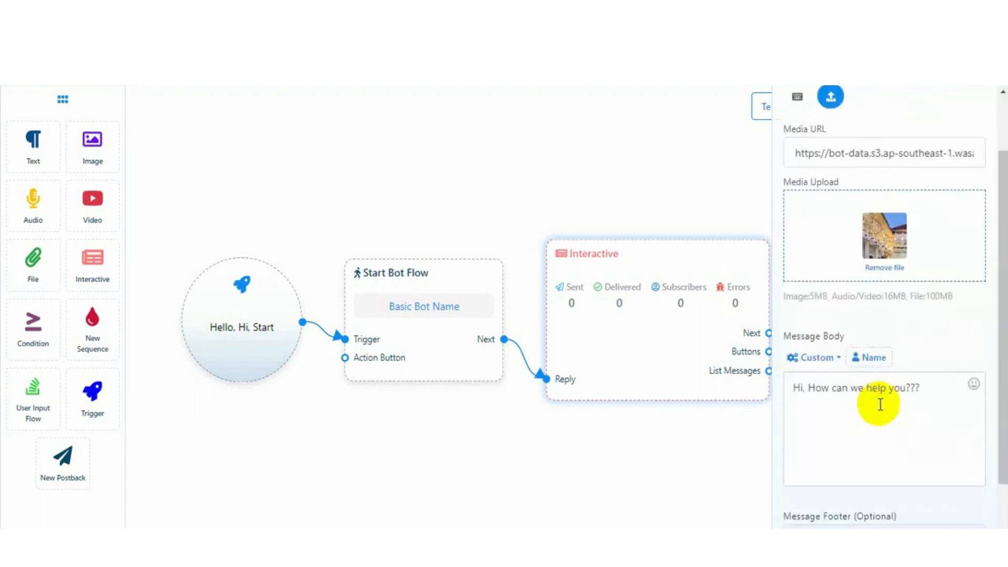
scroll(880, 404, down, 2)
click(799, 528)
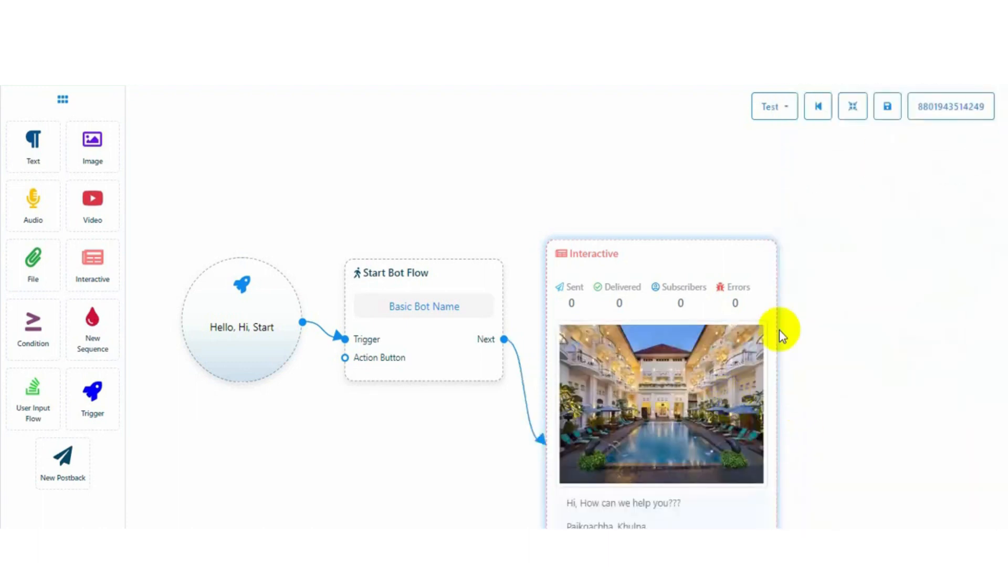
Attach three Inline Button blocks (one cloned) to the Buttons output, stacked in a column
click(857, 107)
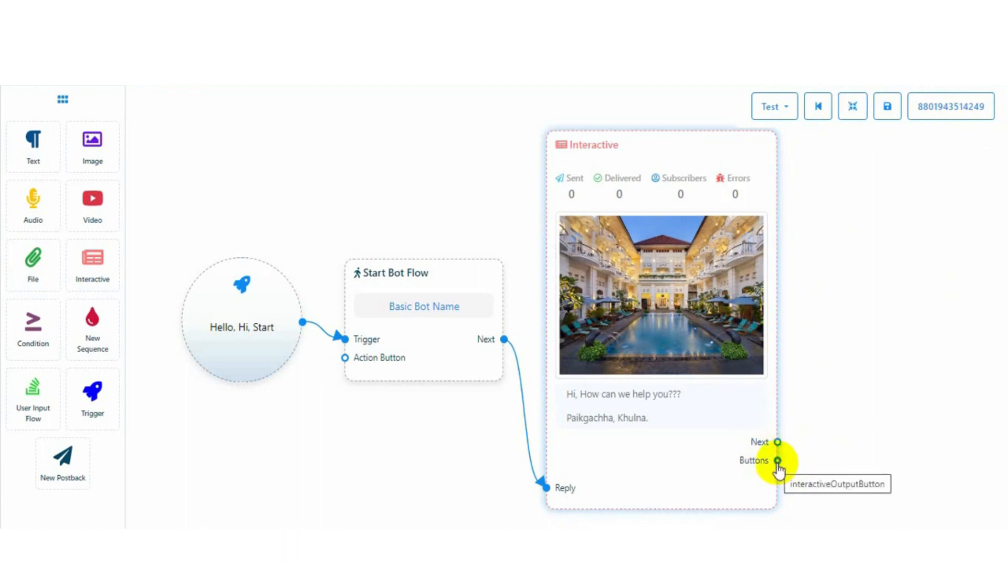
drag(778, 462, 839, 277)
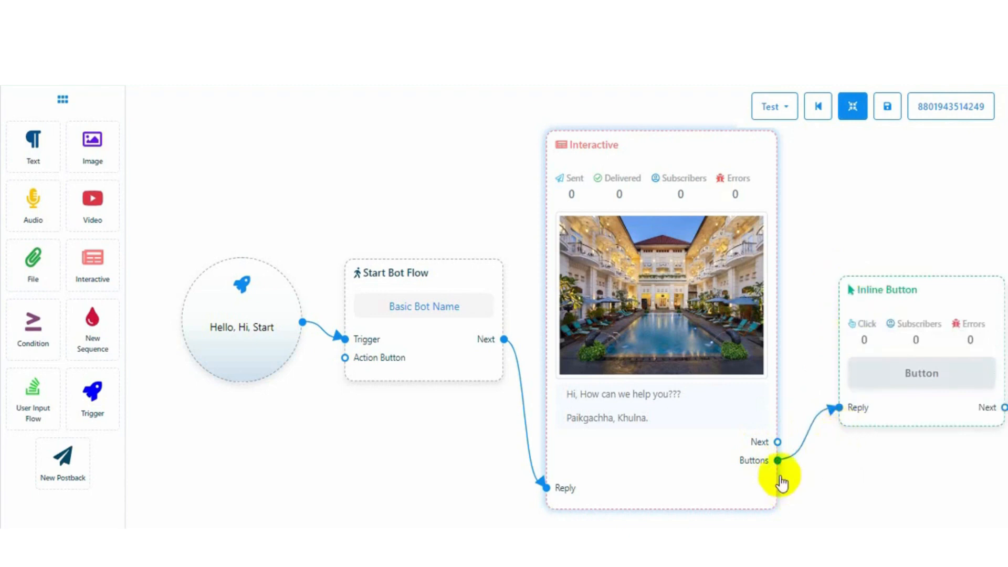
drag(778, 460, 854, 461)
right_click(877, 289)
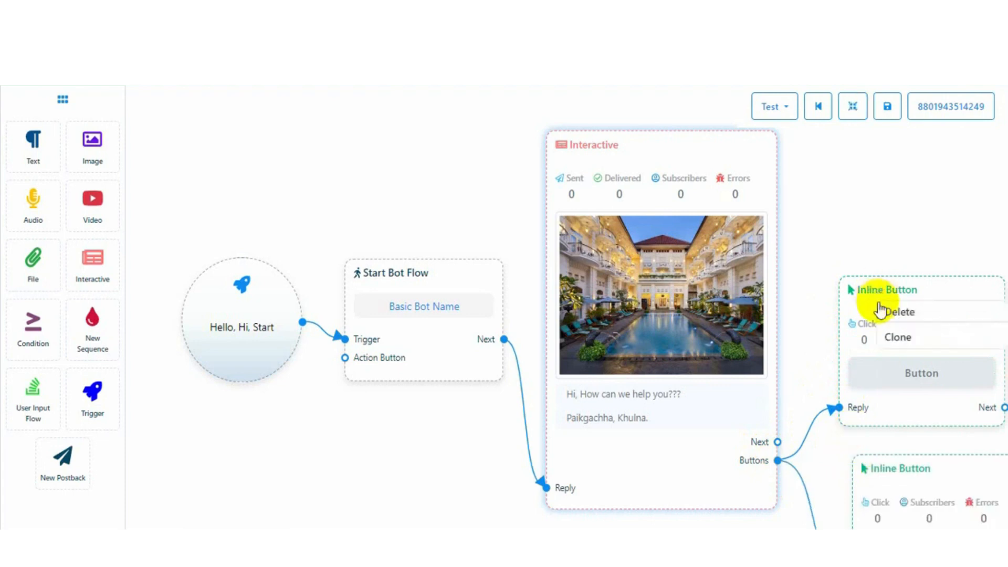
click(898, 334)
click(852, 108)
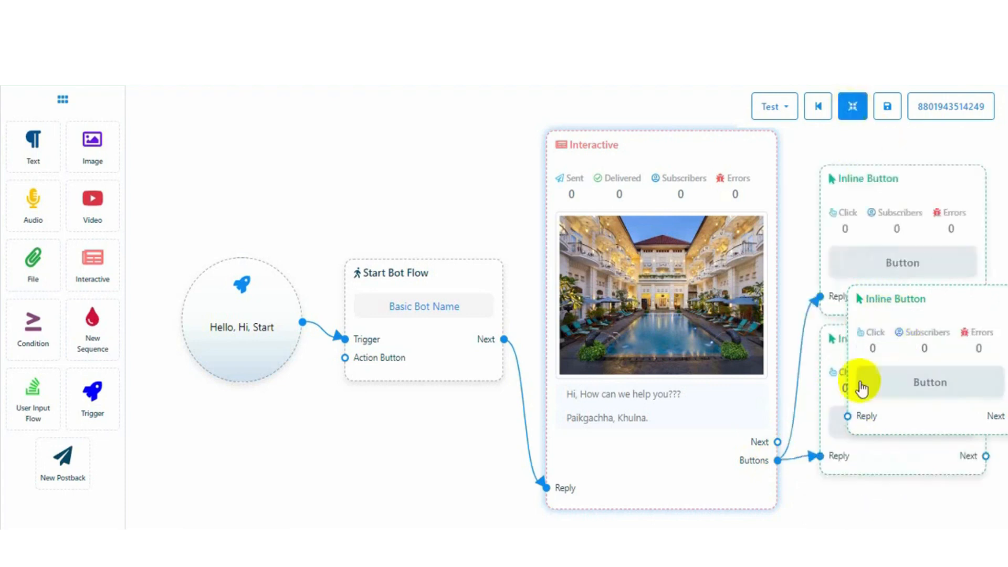
drag(777, 460, 848, 415)
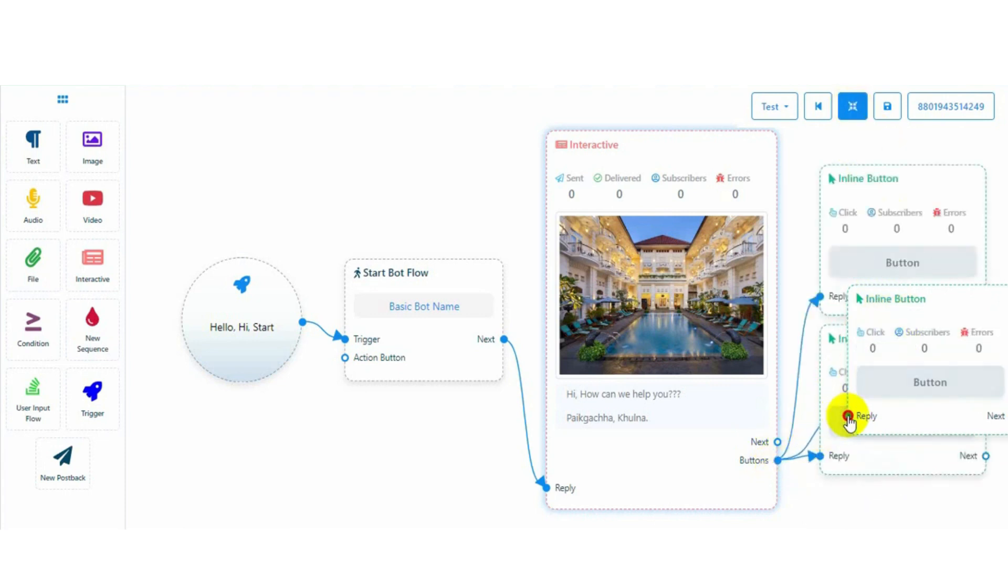
click(853, 108)
drag(558, 140, 212, 157)
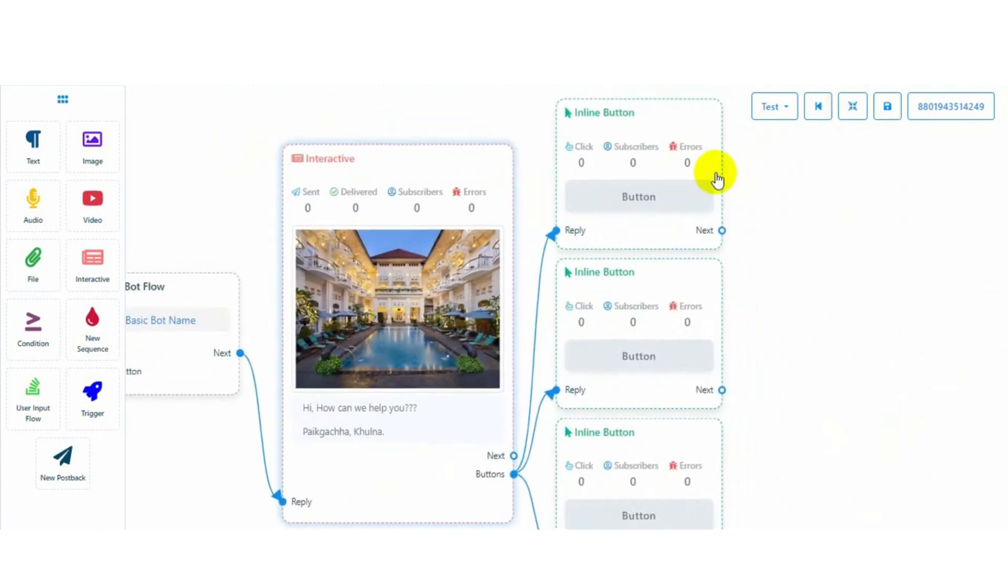
Label the first inline button 'Hotels' with button type New postback
double_click(650, 143)
click(841, 168)
text(Hotel)
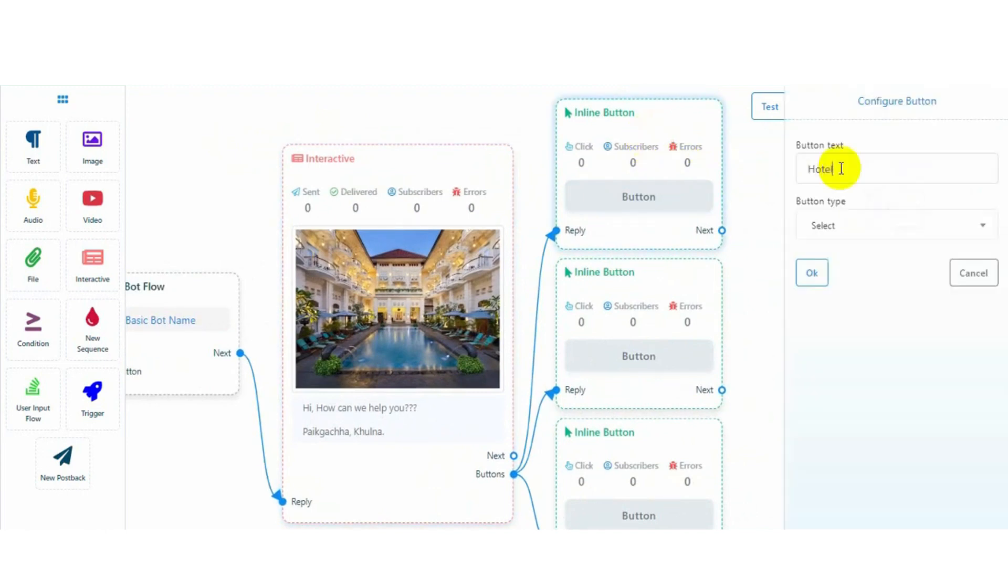
text(s)
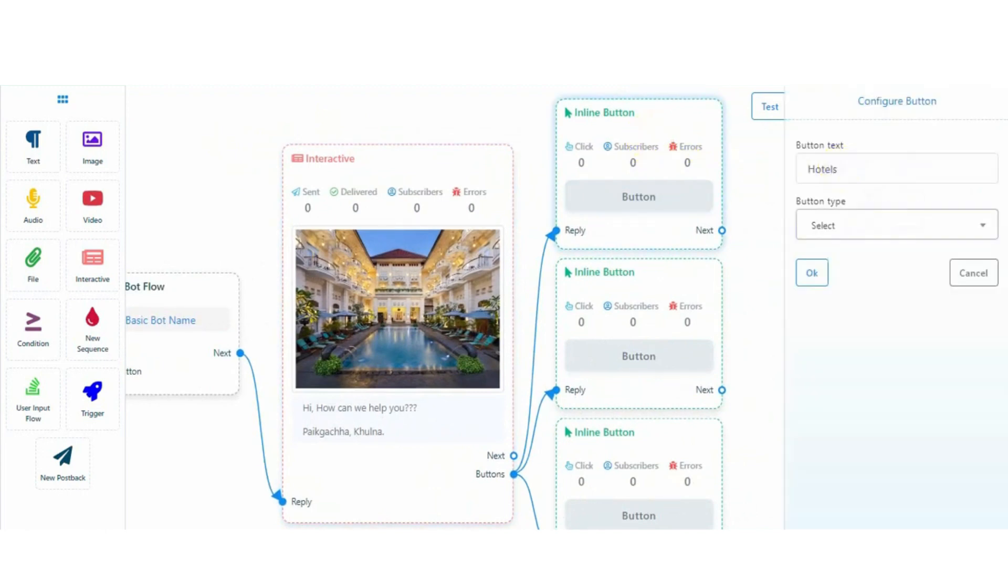
click(985, 225)
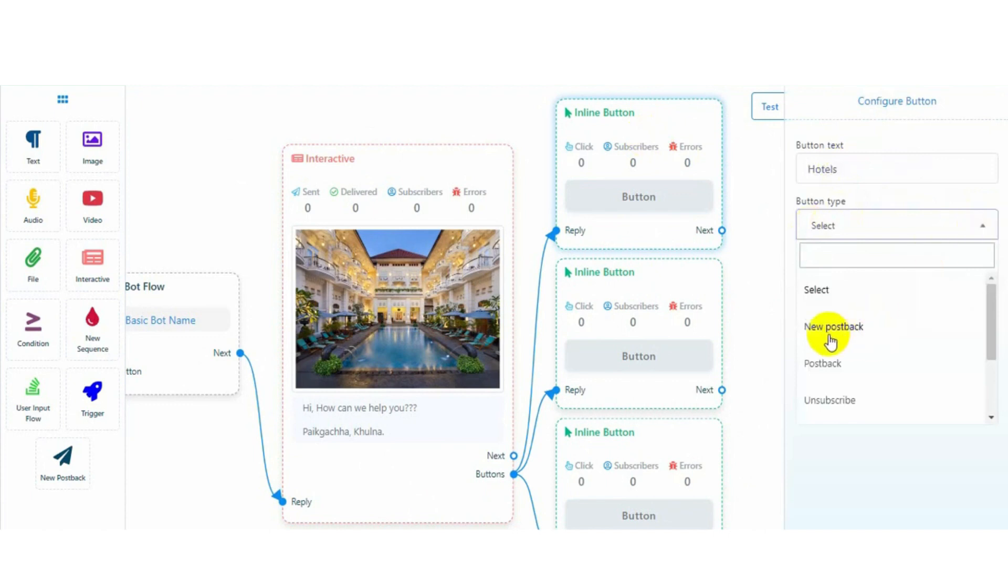
scroll(894, 368, down, 2)
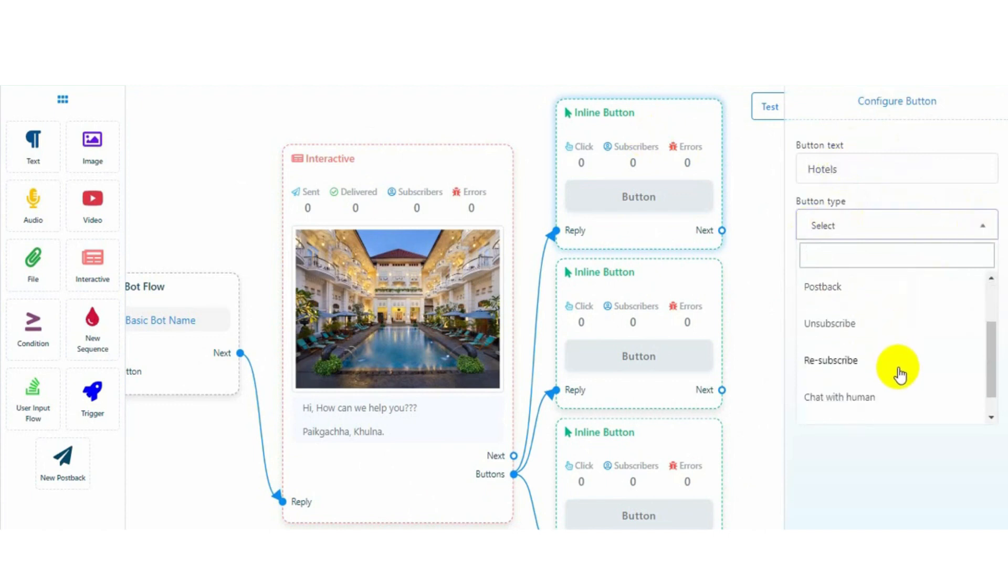
scroll(884, 375, down, 1)
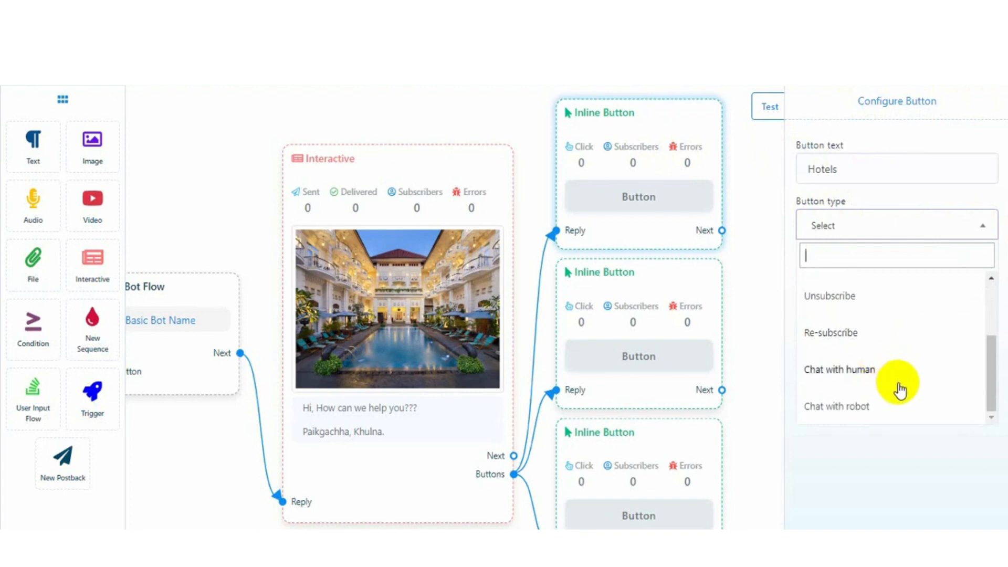
scroll(900, 390, up, 3)
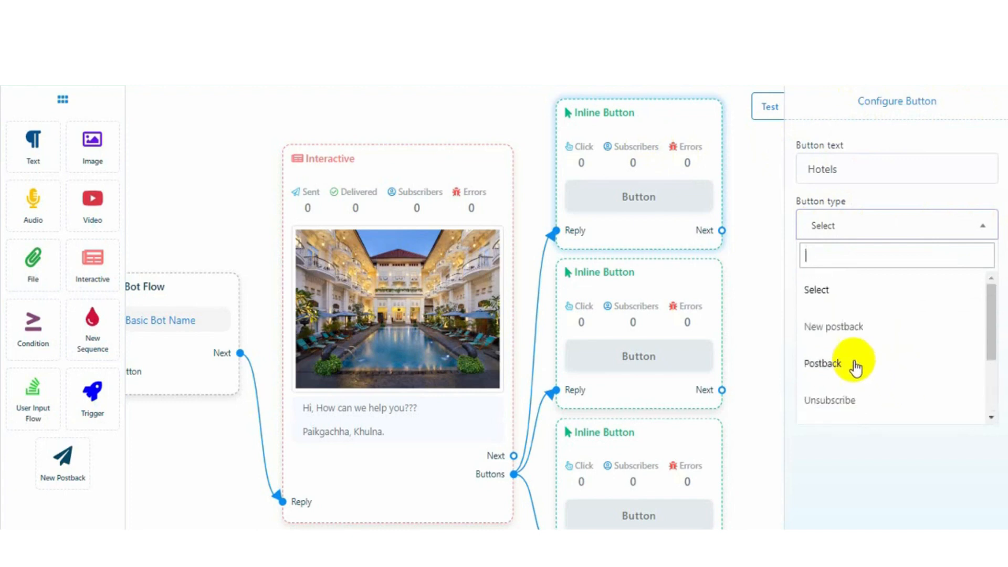
click(845, 327)
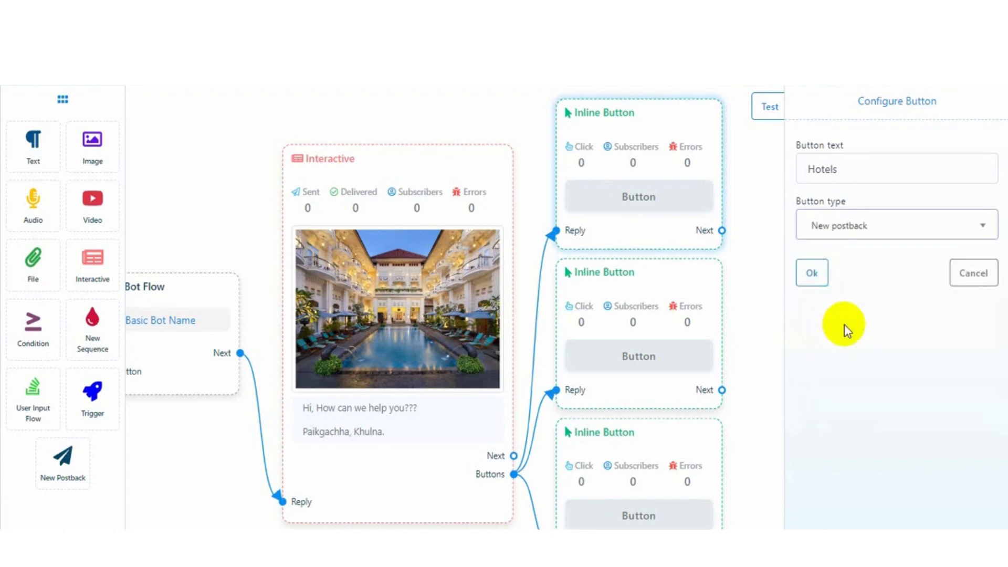
click(812, 273)
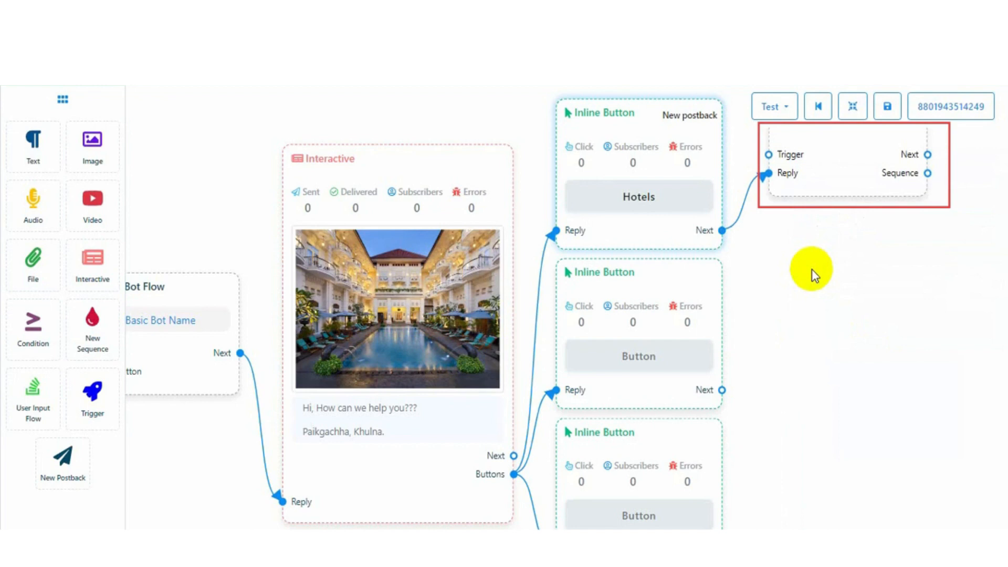
Label the second inline button 'Apartments' with button type New postback
click(635, 331)
click(818, 167)
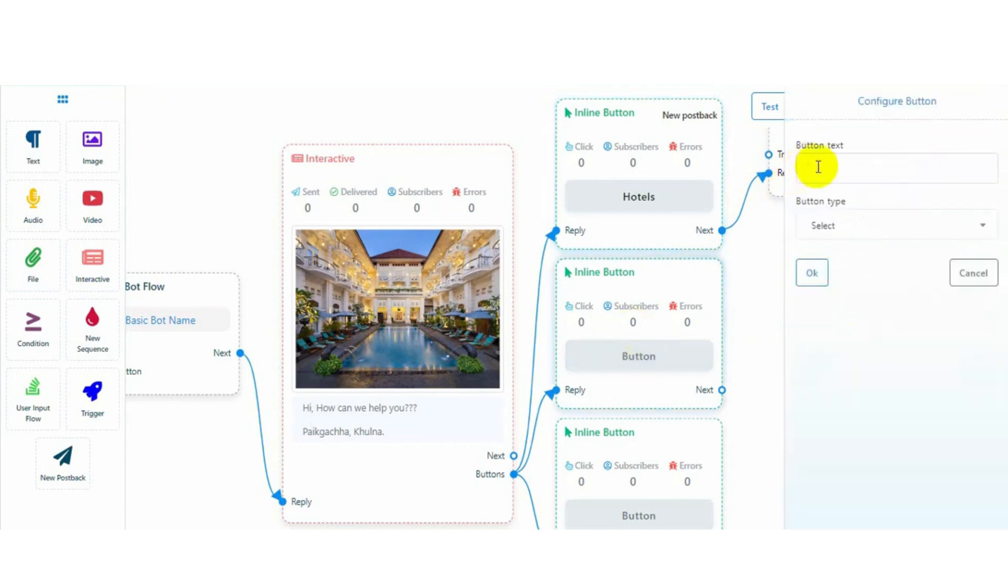
text(Apartments)
click(977, 227)
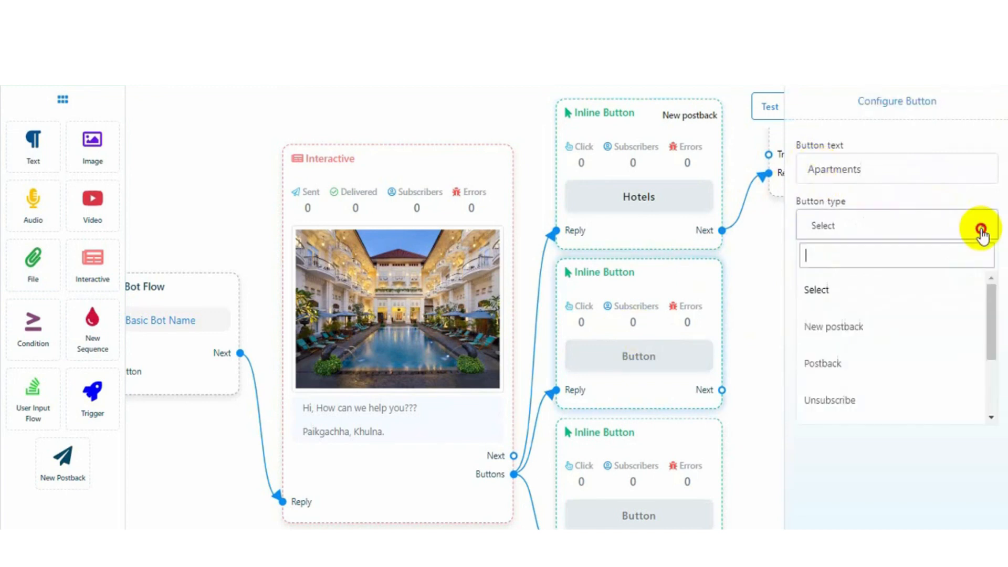
click(836, 327)
click(812, 273)
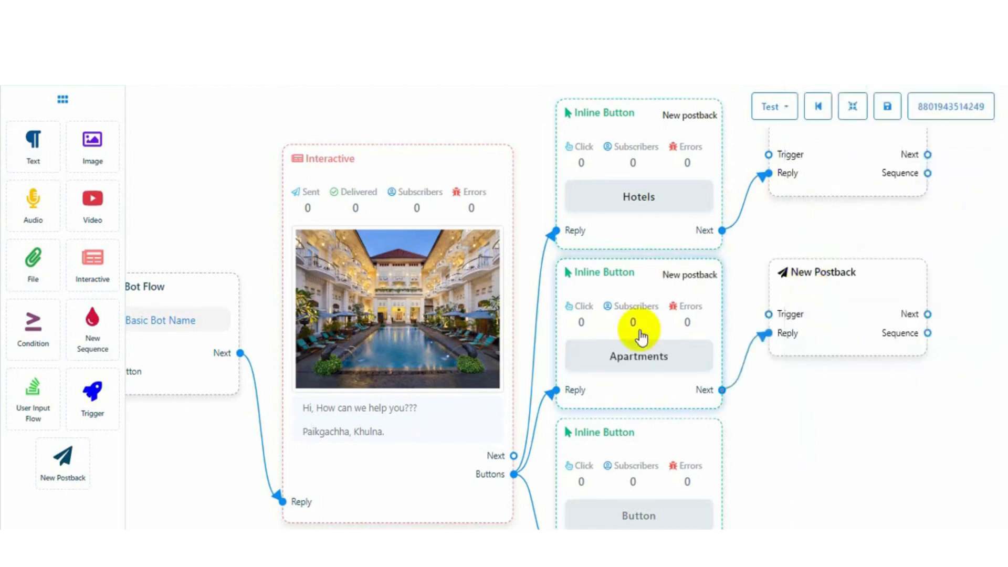
Label the third inline button 'Resorts' as a New postback and line up the postback blocks
click(641, 482)
click(818, 165)
text(Resor)
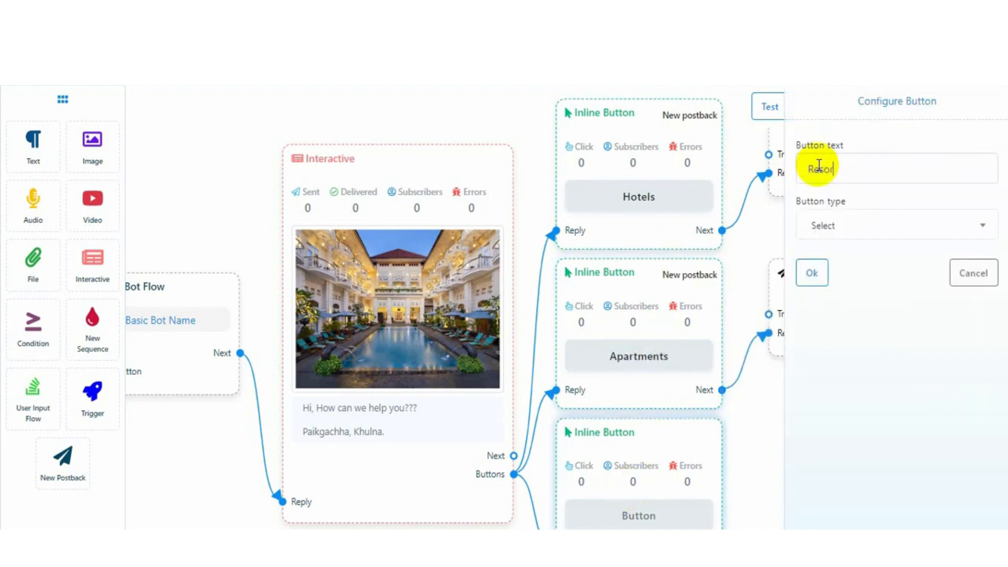
text(ts)
click(882, 223)
click(828, 326)
click(811, 272)
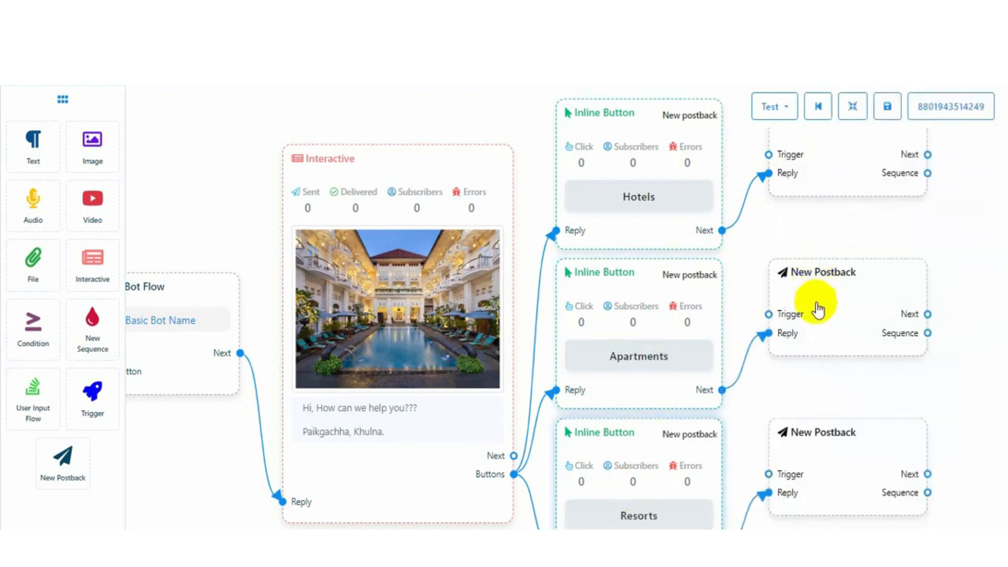
click(852, 106)
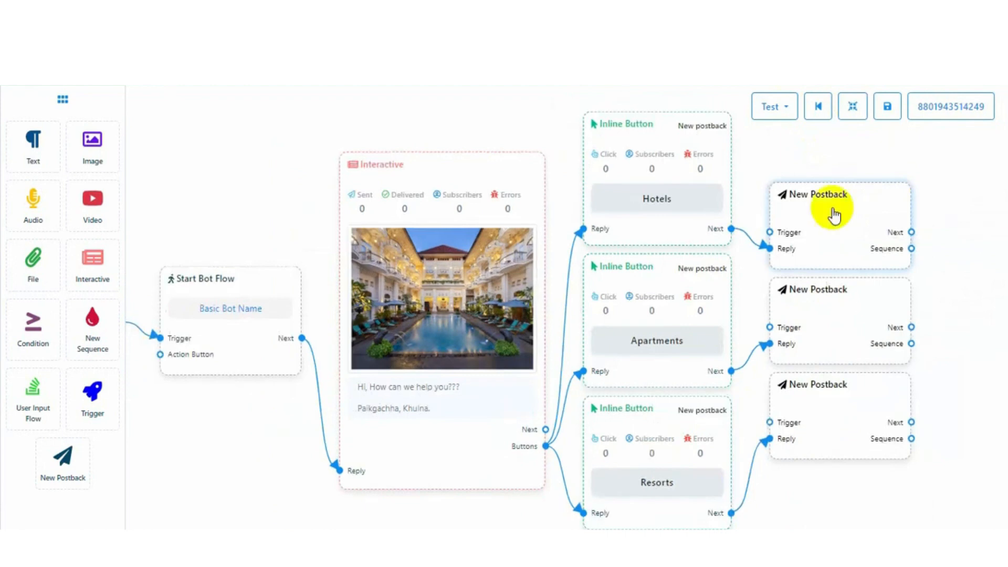
Title the first New Postback node 'Rooms' and tidy the layout
double_click(833, 212)
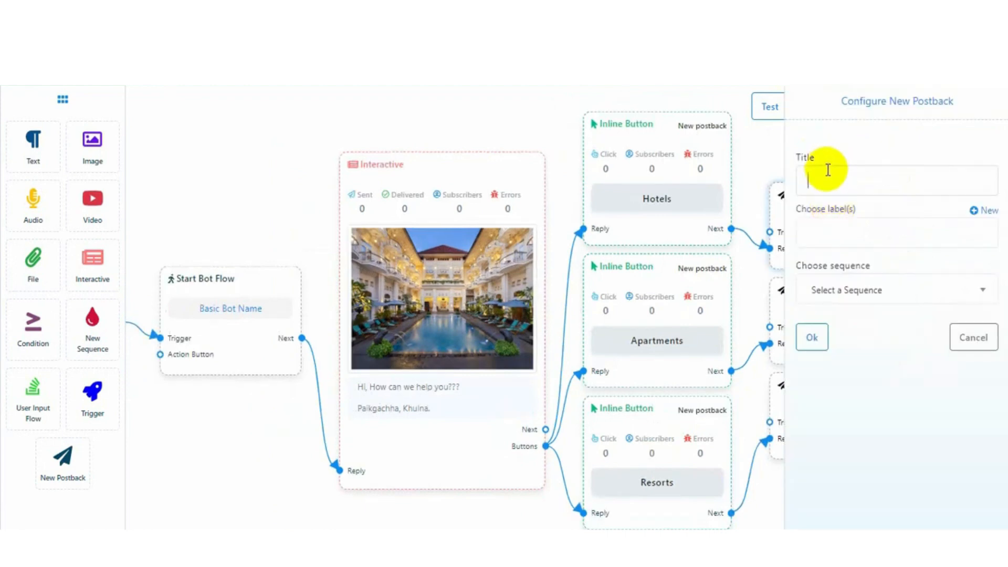
text(Room)
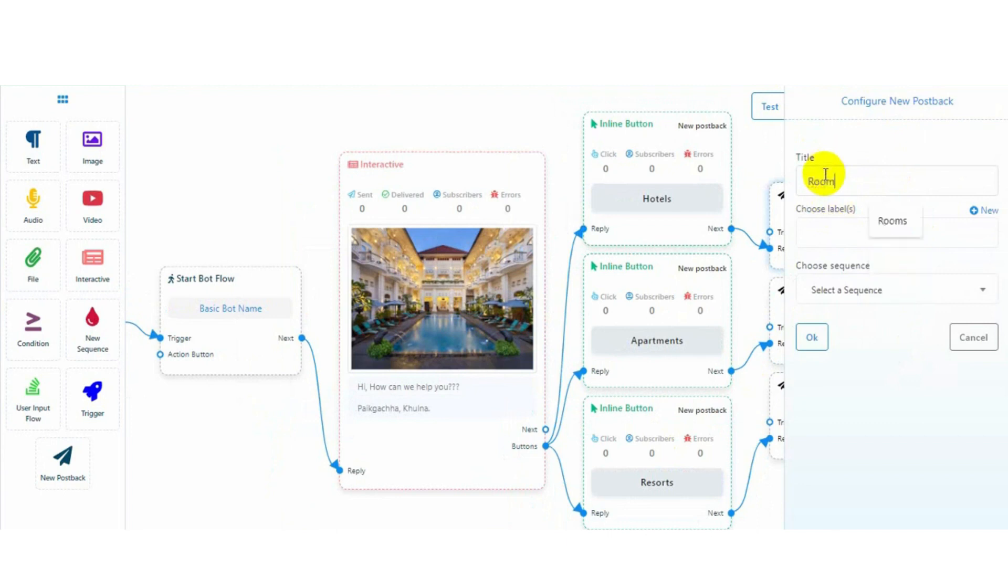
text(s)
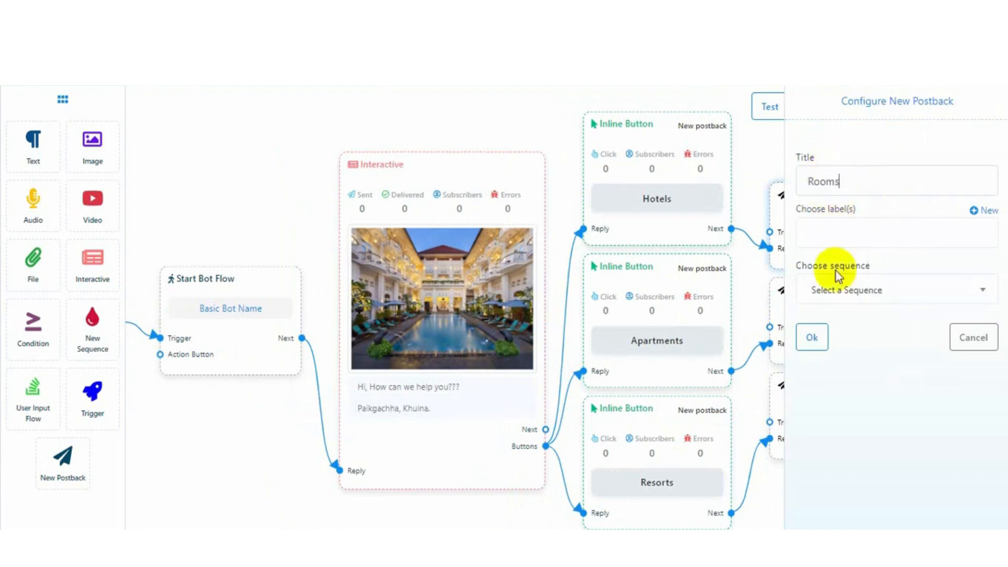
click(812, 340)
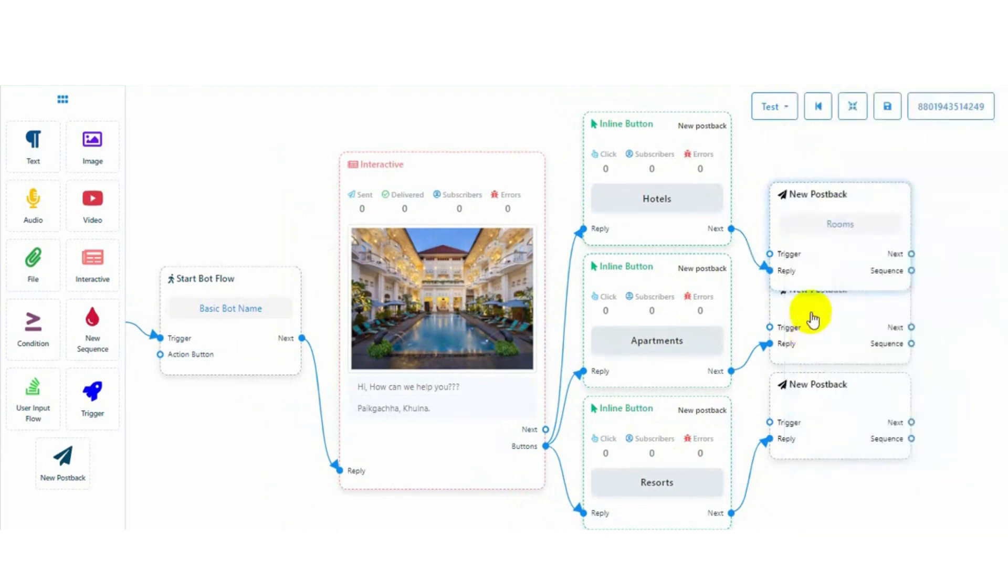
click(851, 107)
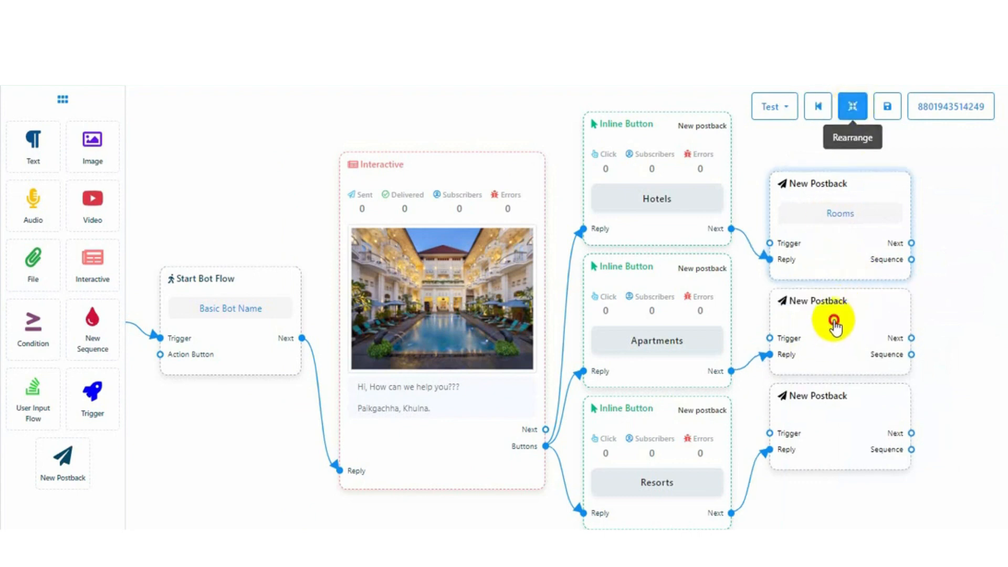
Title the other two postback nodes 'Apartment' and 'Resort', then rearrange them into a column
double_click(834, 328)
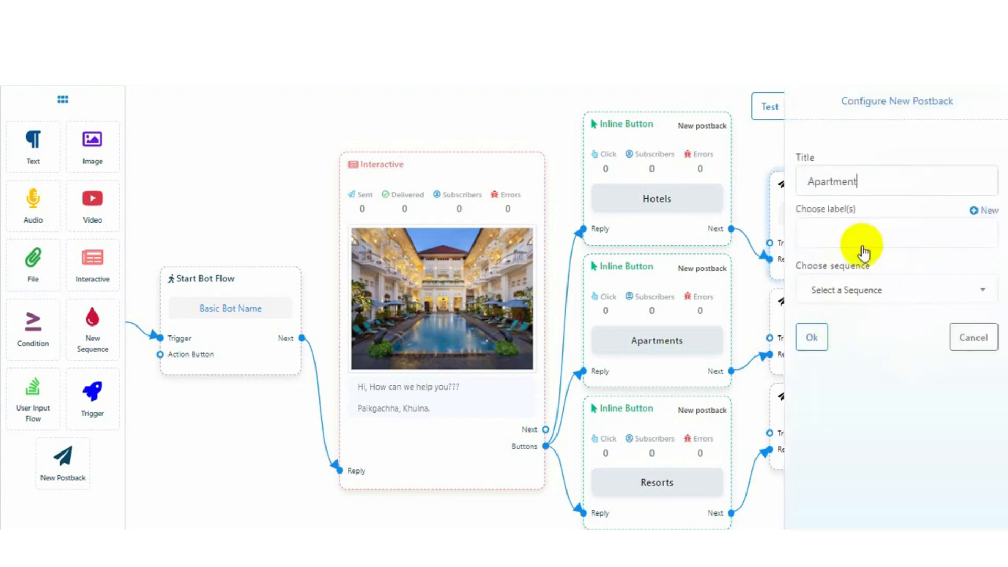
click(811, 340)
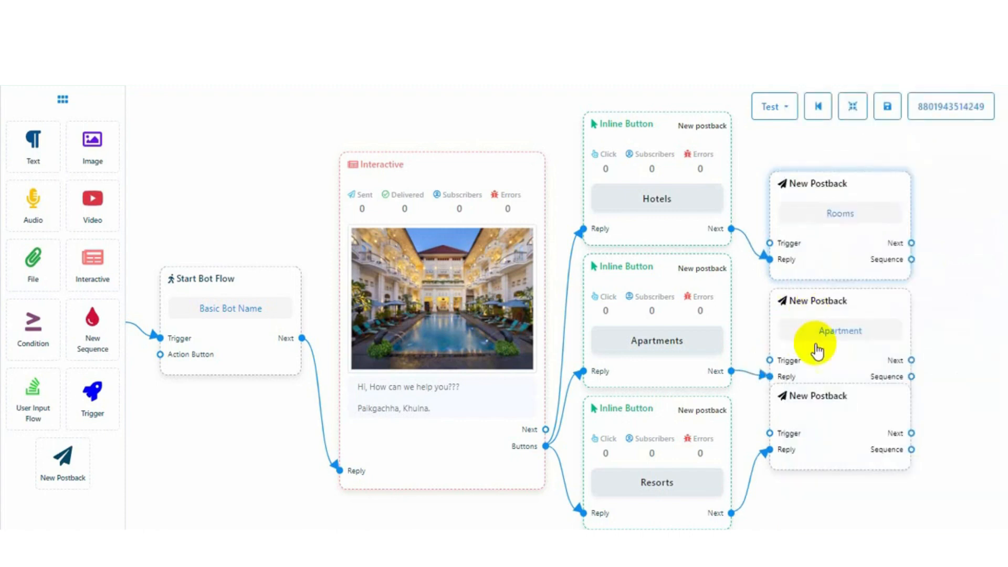
double_click(823, 401)
click(838, 173)
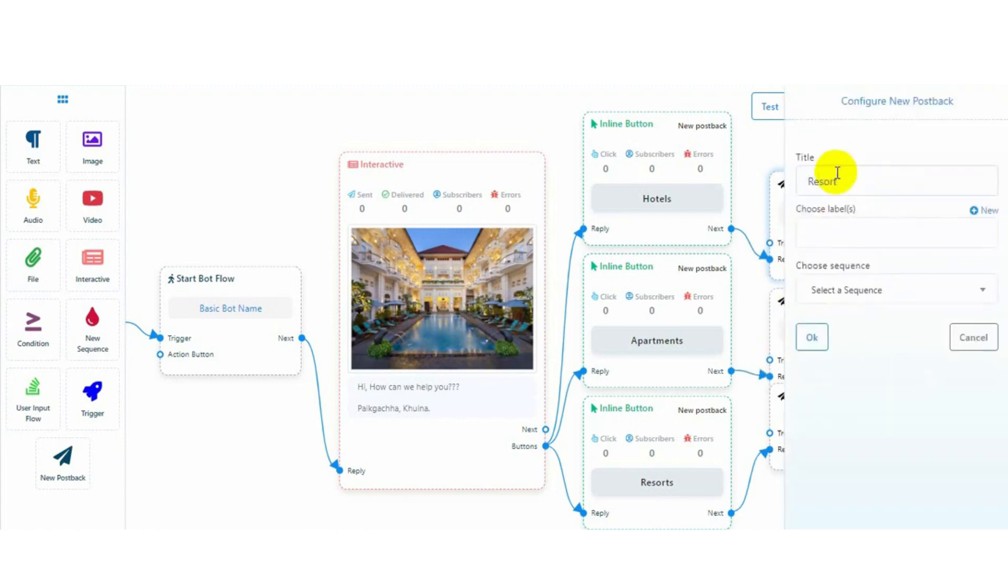
click(811, 338)
click(853, 106)
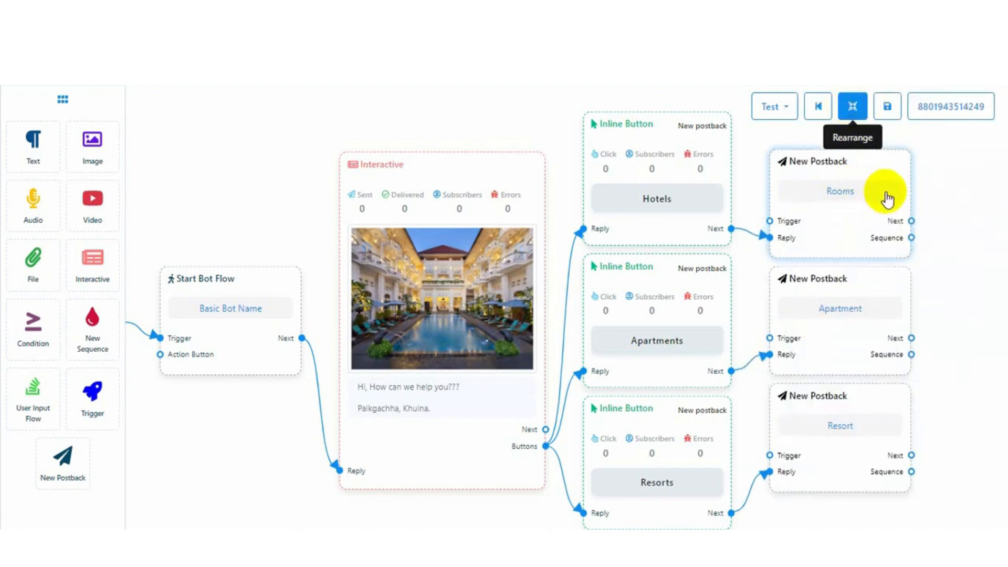
drag(526, 126, 291, 136)
drag(675, 231, 735, 175)
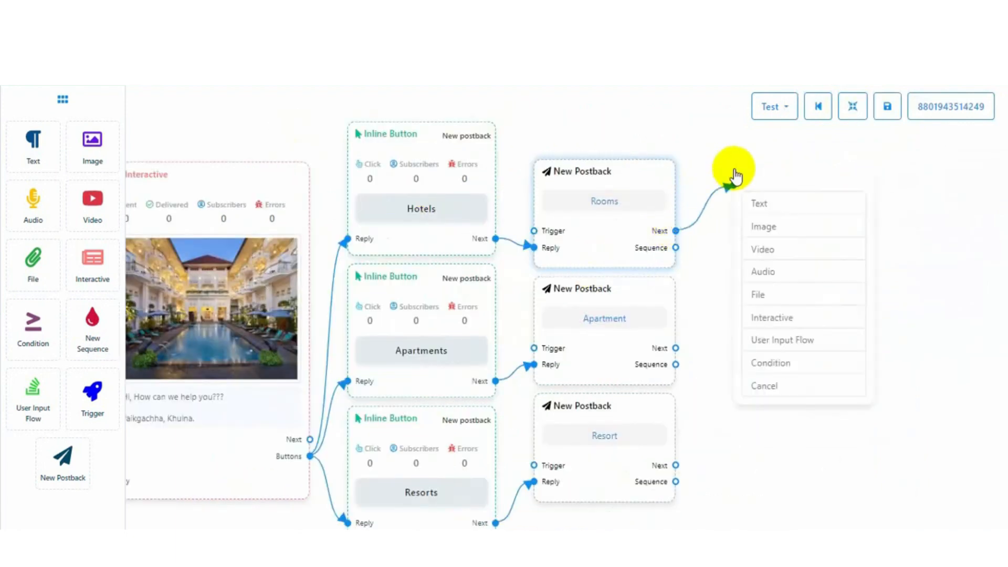
Delete a mistaken 'afj' Text step after Rooms and redraw a connection from its Next port
click(781, 211)
text(afj)
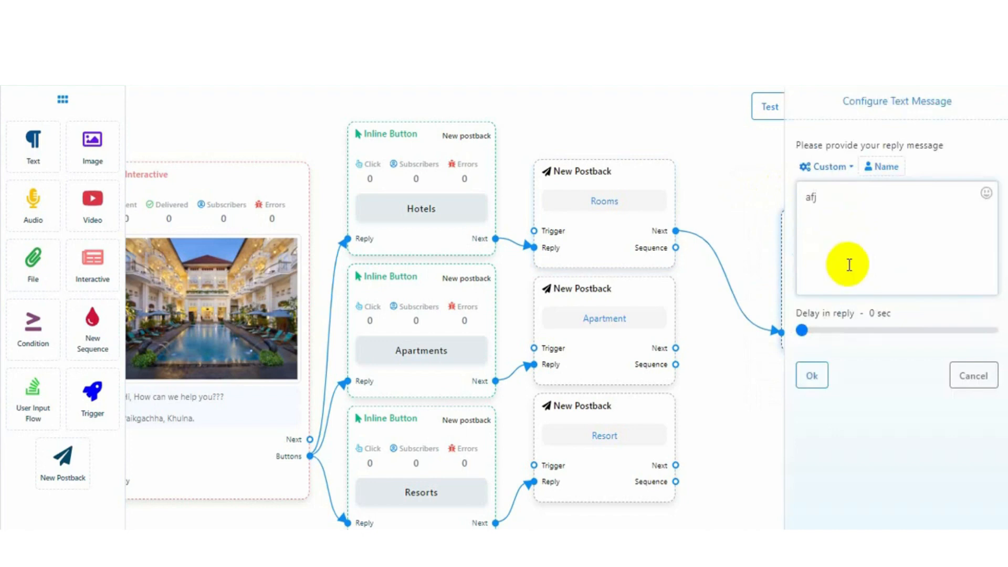
click(814, 330)
click(817, 379)
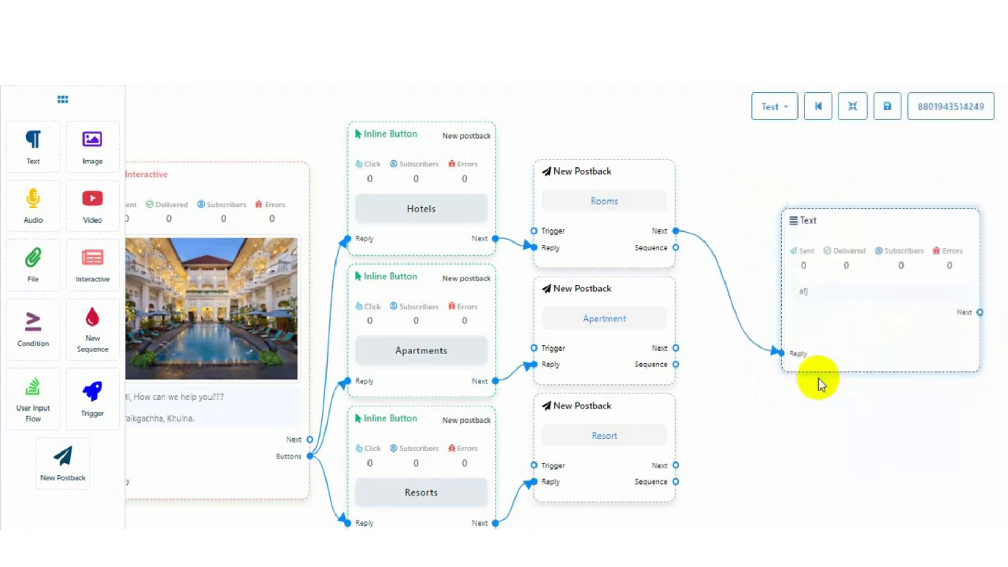
right_click(814, 269)
click(833, 279)
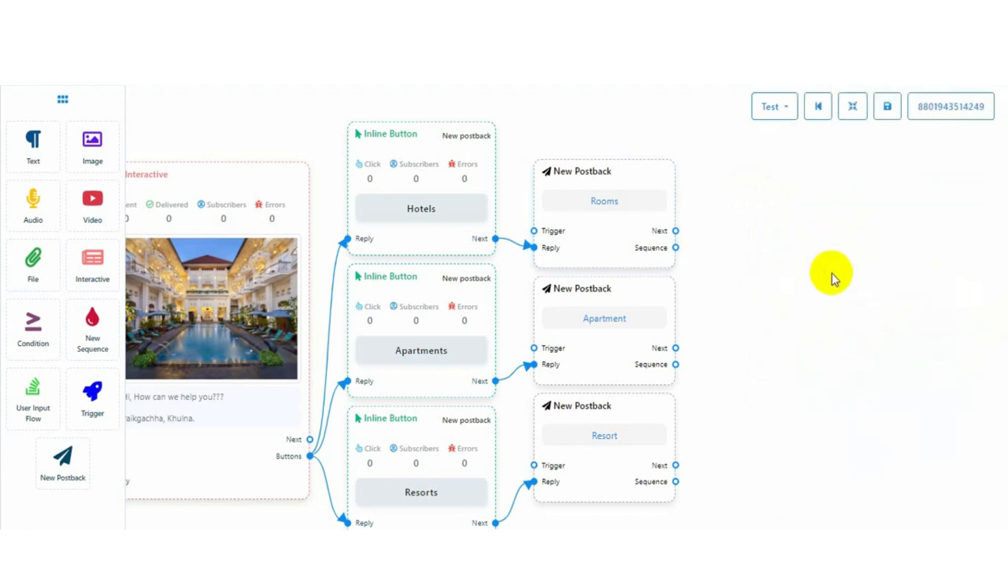
drag(676, 231, 720, 205)
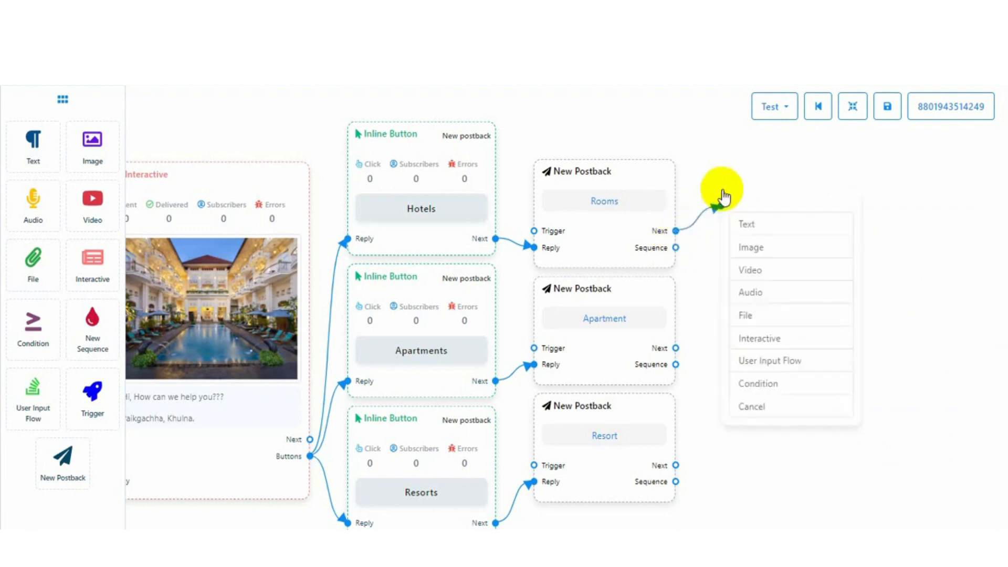
Add an Interactive step after Rooms with header 'Welcome!!!', a room-type question and footer 'Have a new experience!!!'
click(771, 338)
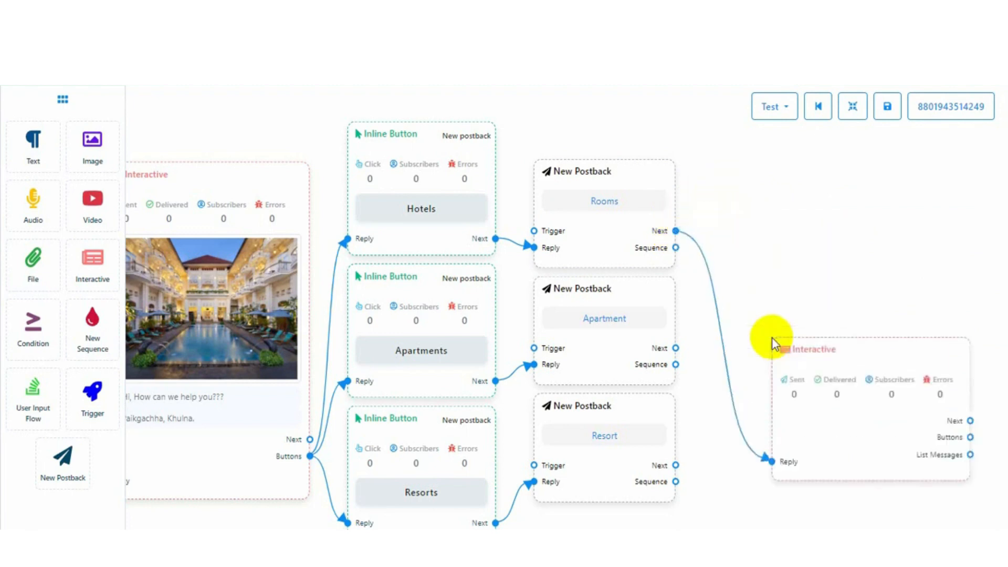
click(852, 107)
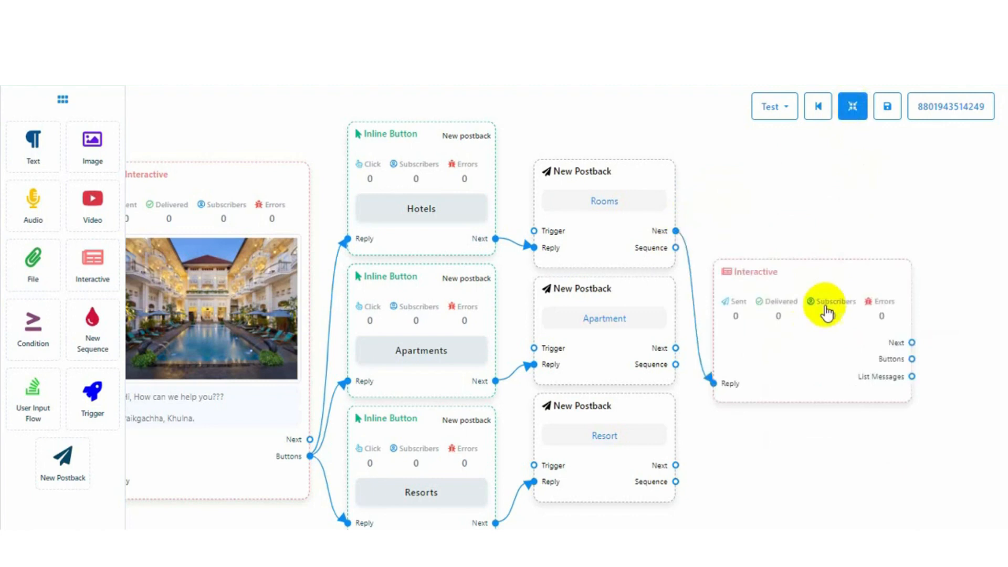
click(805, 324)
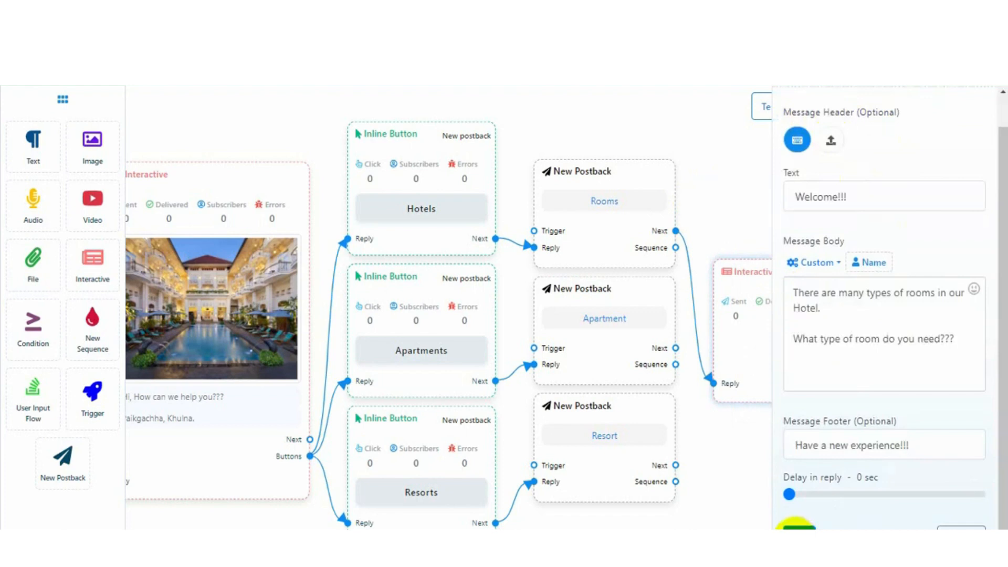
click(798, 527)
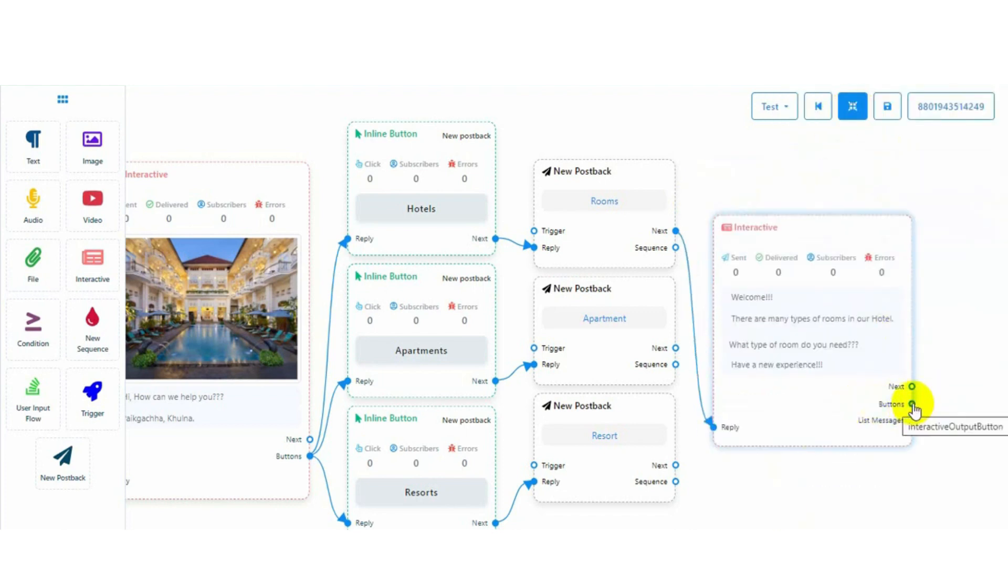
Branch placeholder Inline Button steps off the room question's Buttons output and rearrange them
drag(914, 407, 954, 271)
drag(805, 152, 447, 101)
drag(576, 355, 645, 385)
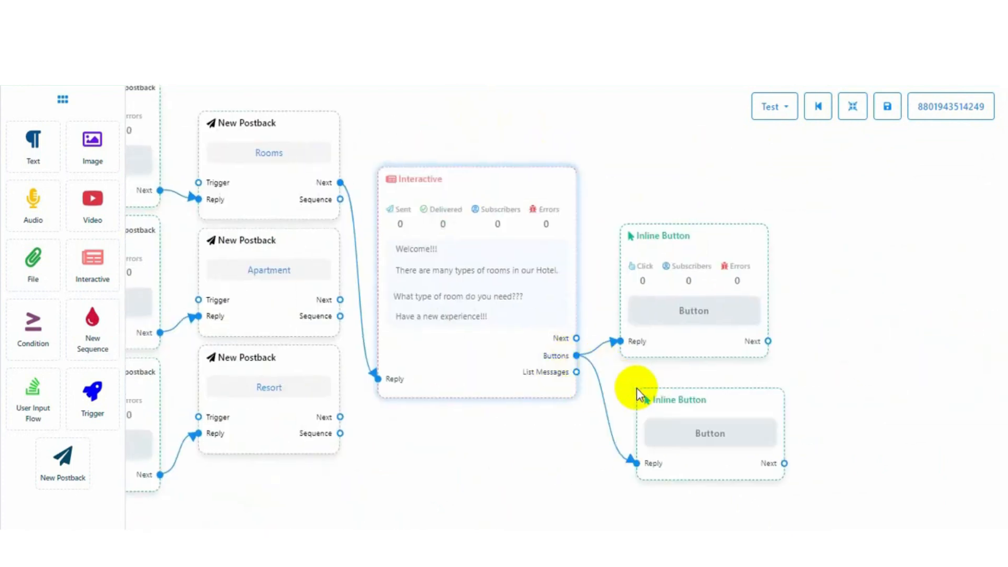
drag(577, 355, 704, 349)
click(852, 106)
Set the first button to 'Deluxe Single Room' leading to a new postback
drag(798, 213, 749, 285)
click(651, 215)
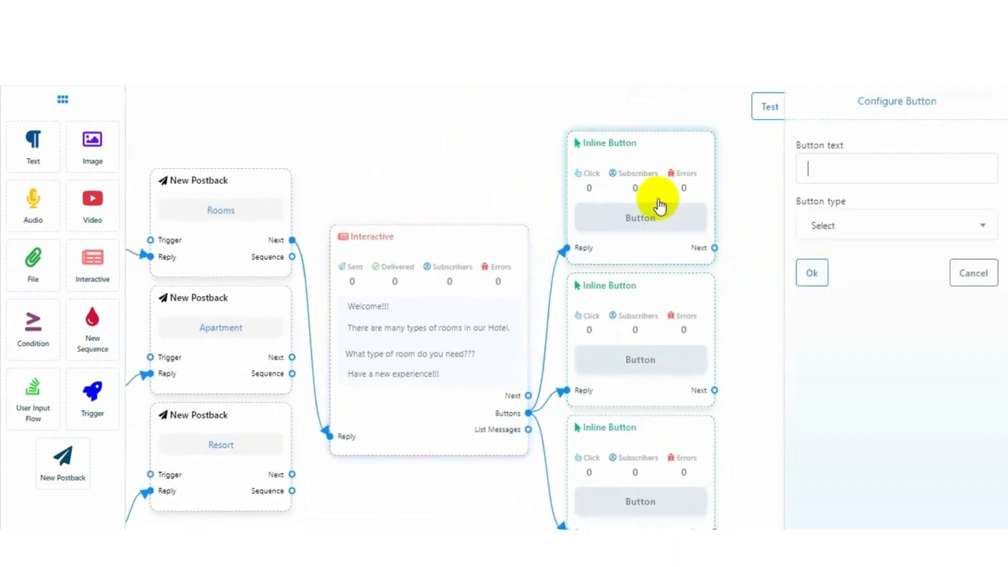
click(833, 169)
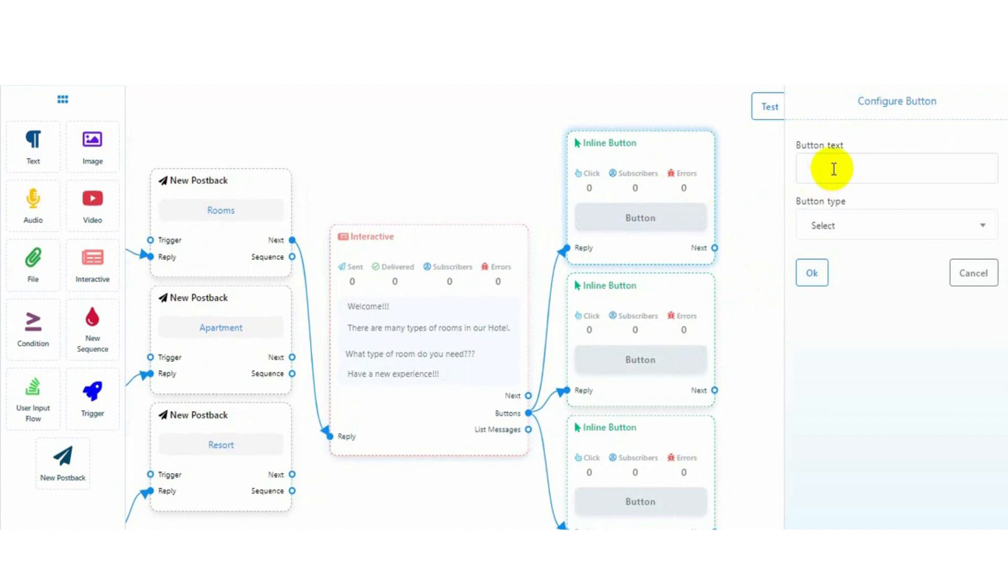
text(Deluxe Single Room)
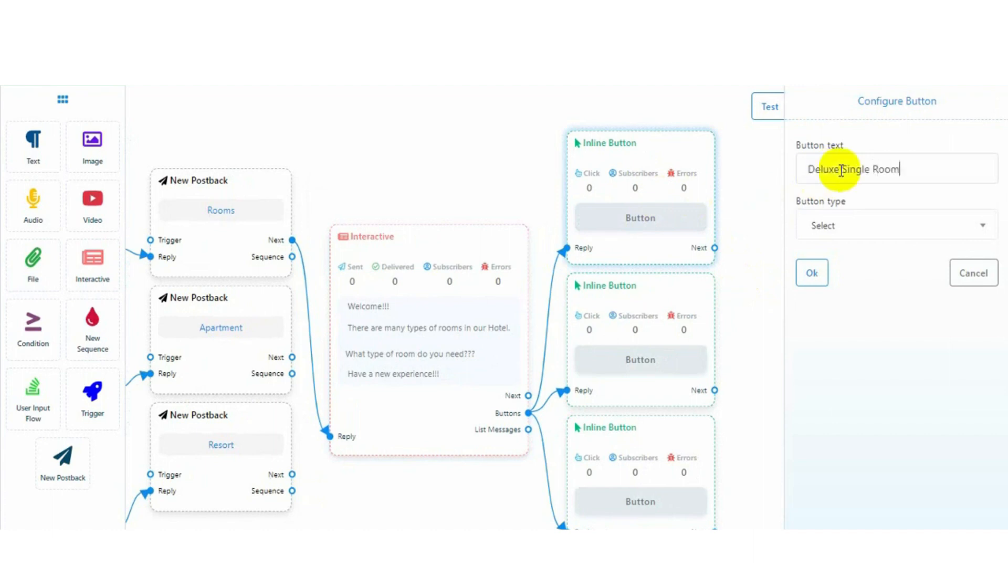
click(884, 225)
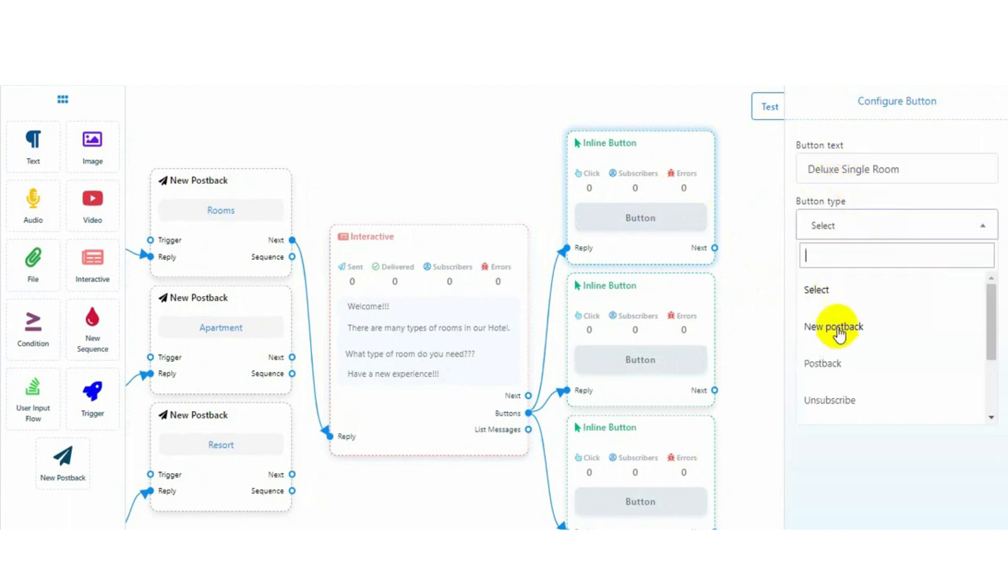
click(837, 328)
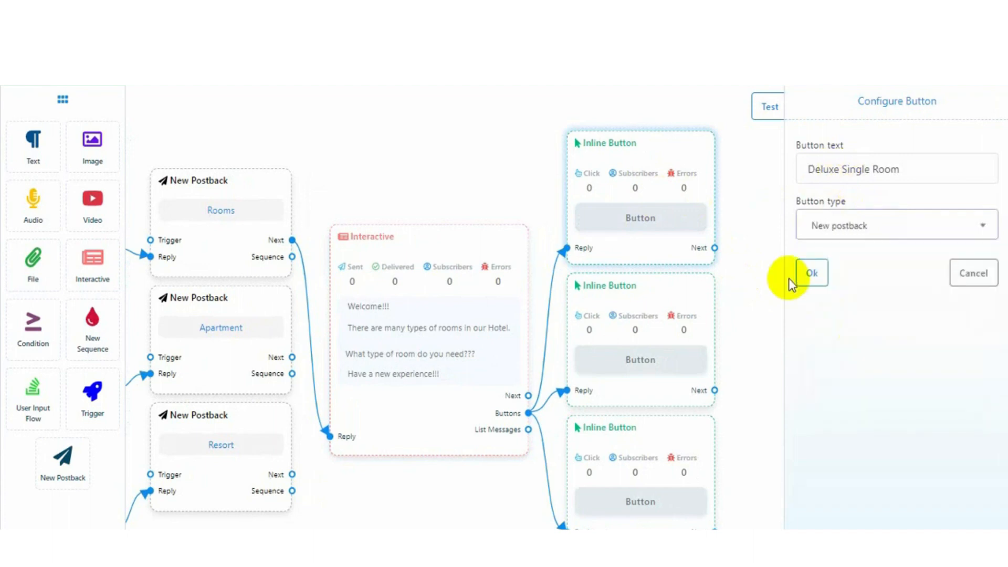
click(808, 274)
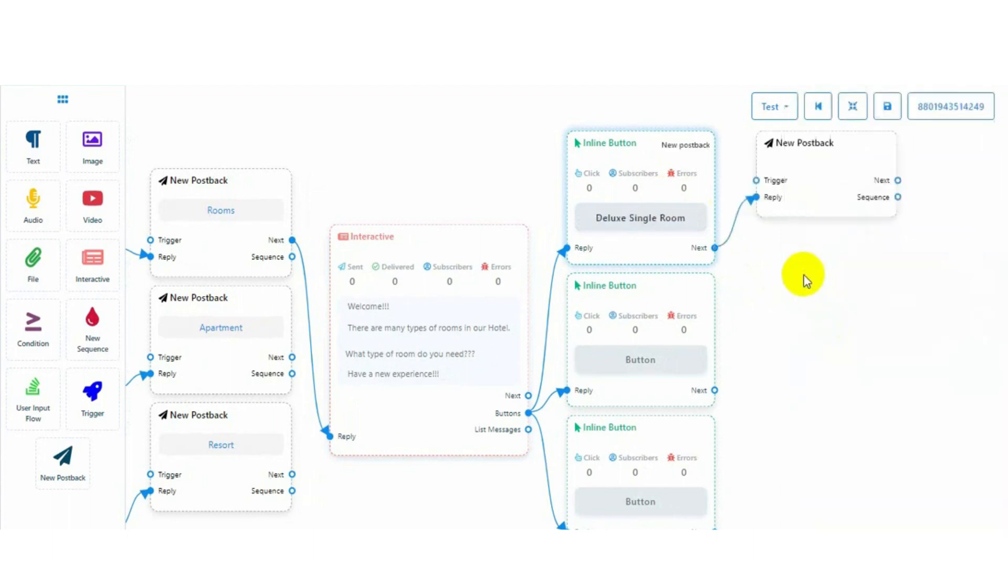
Set the second button to 'Deluxe Double Room' leading to a new postback
click(667, 344)
click(822, 167)
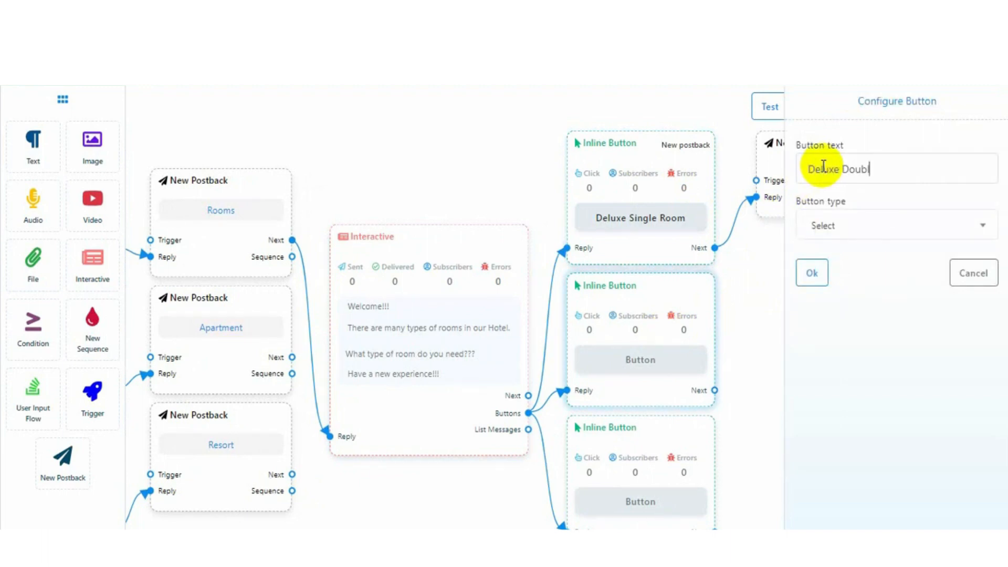
text(Deluxe Double Room)
click(873, 225)
click(840, 325)
click(811, 273)
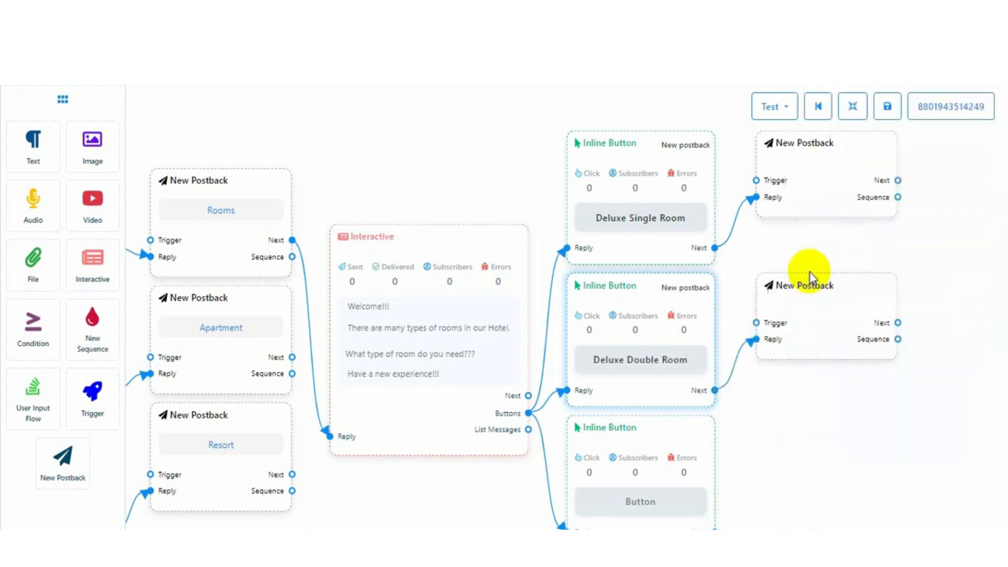
Set the third button to 'Junior Suite' with a new postback, then rearrange the flow
click(646, 478)
click(841, 167)
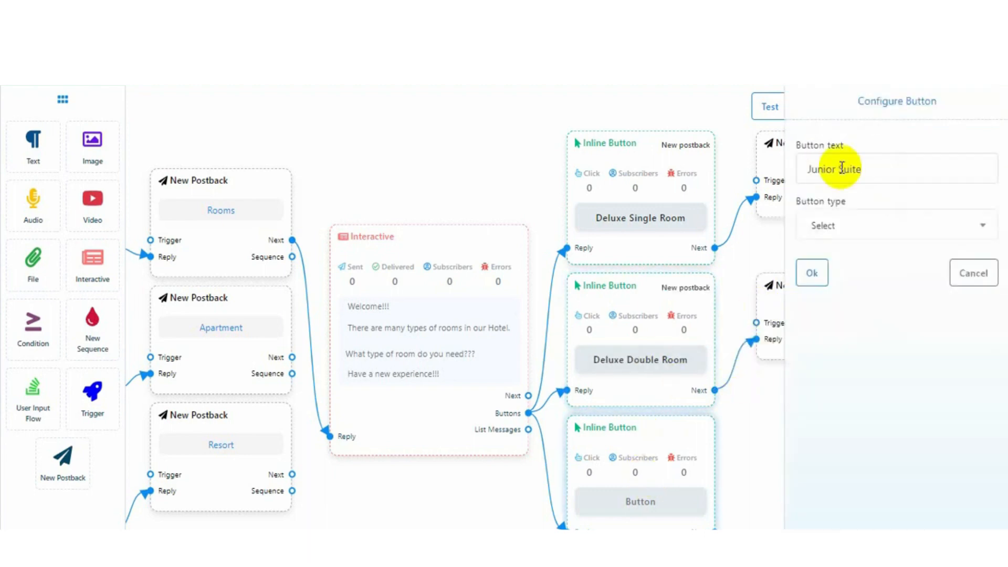
click(850, 221)
click(821, 326)
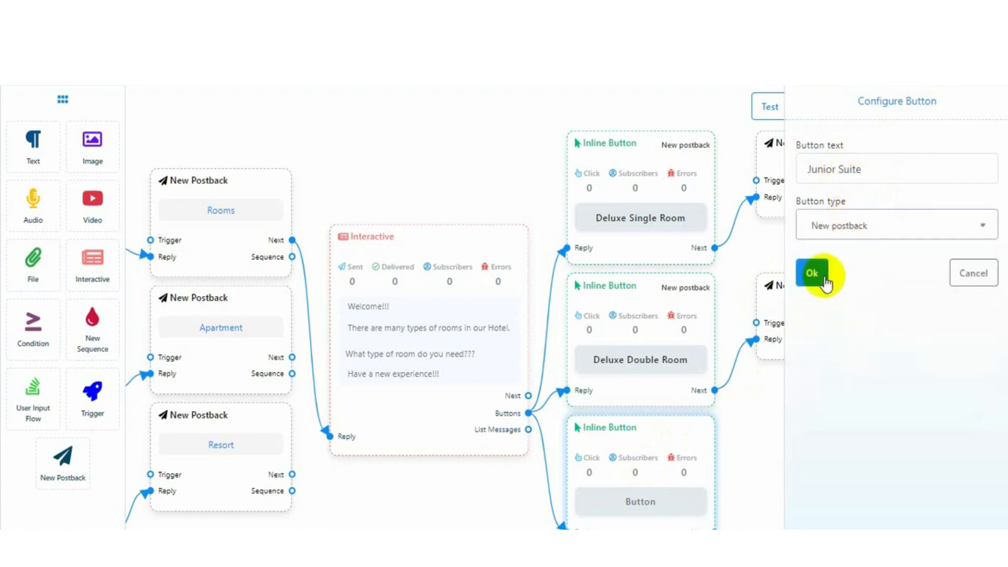
click(825, 282)
click(852, 108)
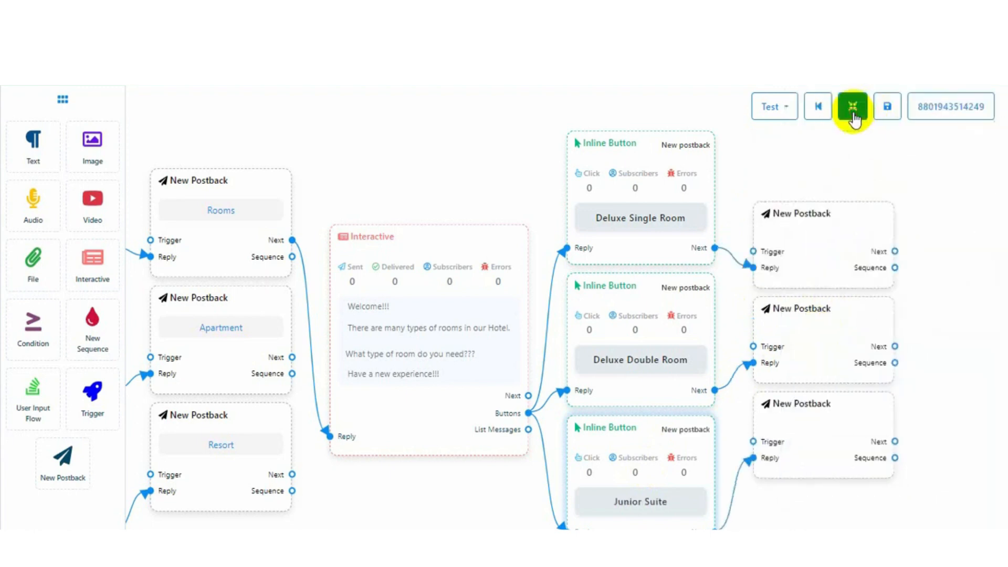
Title the three room postbacks Single Room, Double Room and Suite Room
double_click(814, 245)
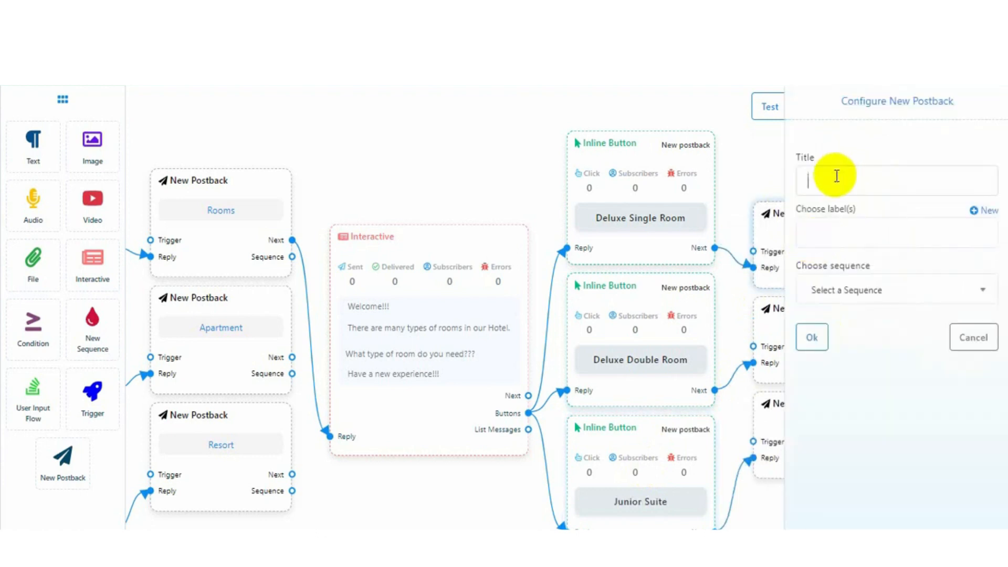
click(816, 184)
text(s)
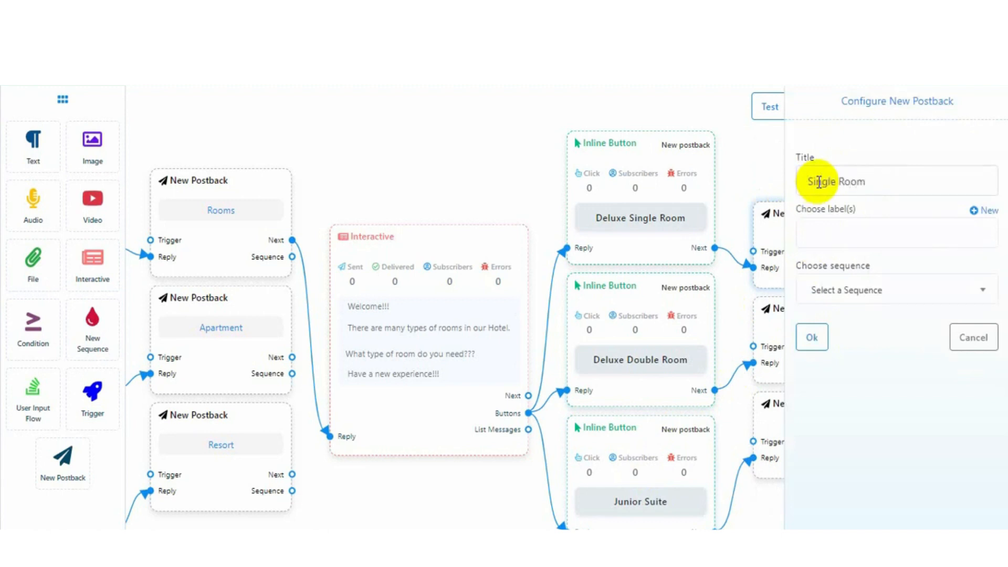
click(813, 336)
double_click(805, 331)
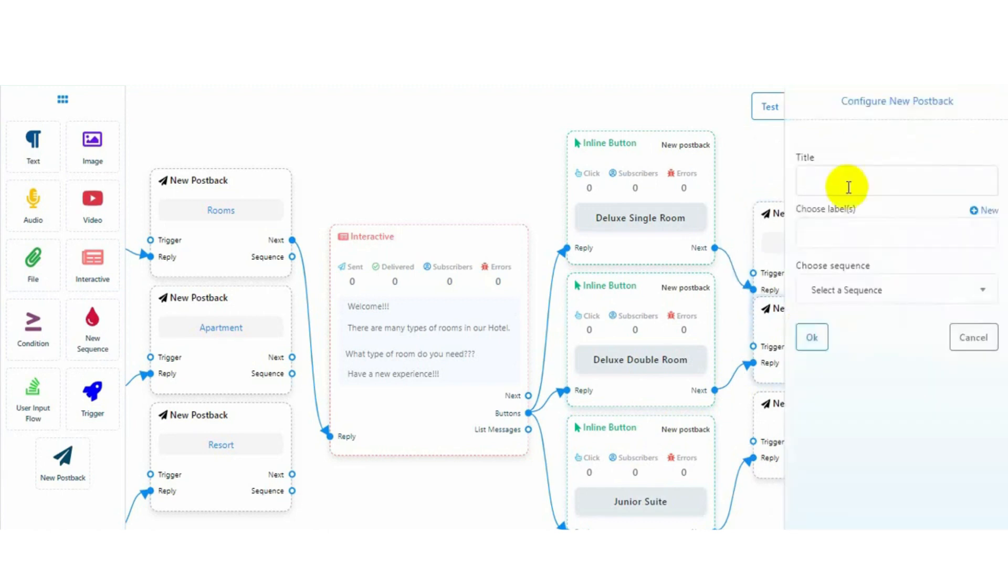
text(Double Room)
click(812, 337)
double_click(787, 425)
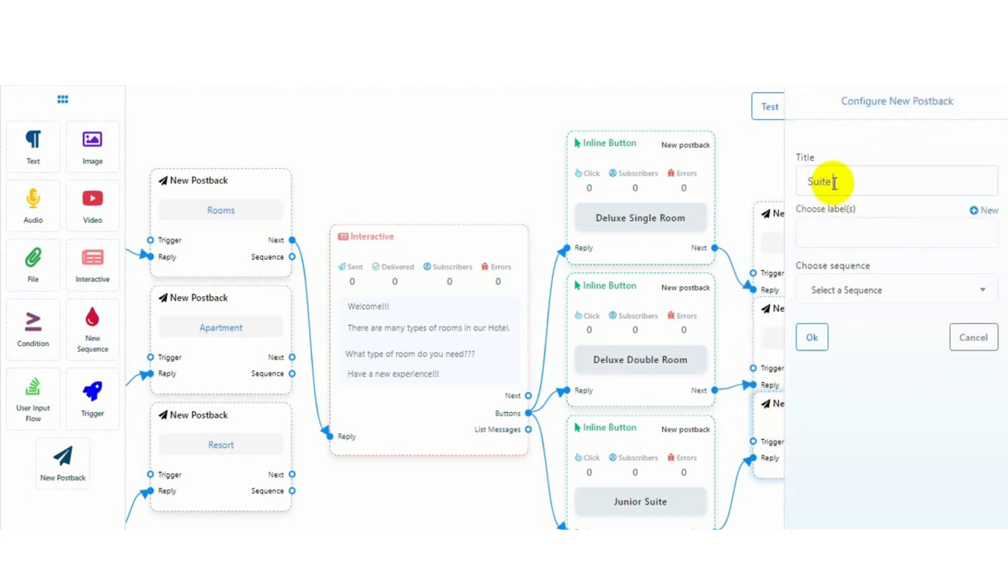
click(813, 346)
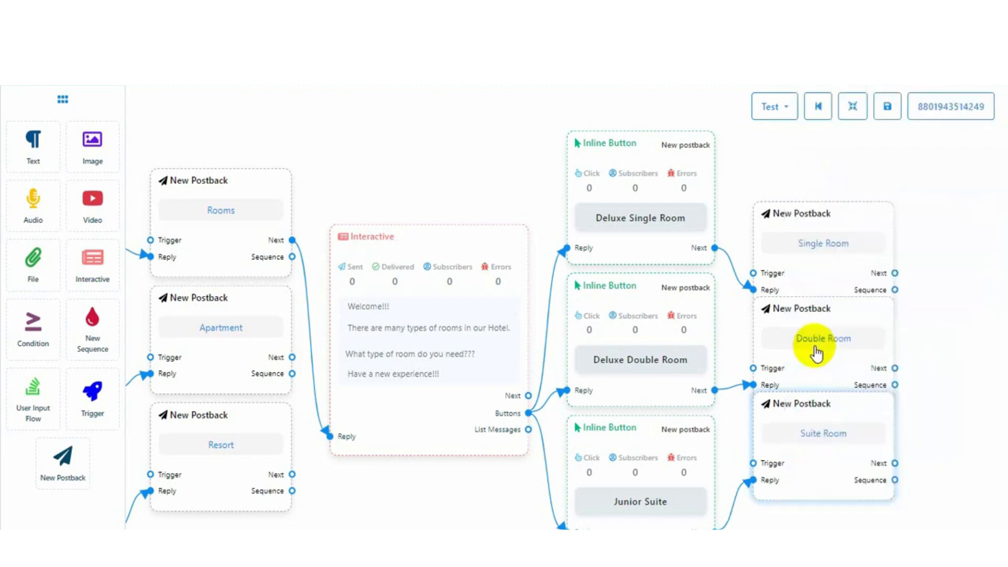
Add a User Input Flow step after the room postbacks and connect Double Room to it
drag(896, 240, 941, 216)
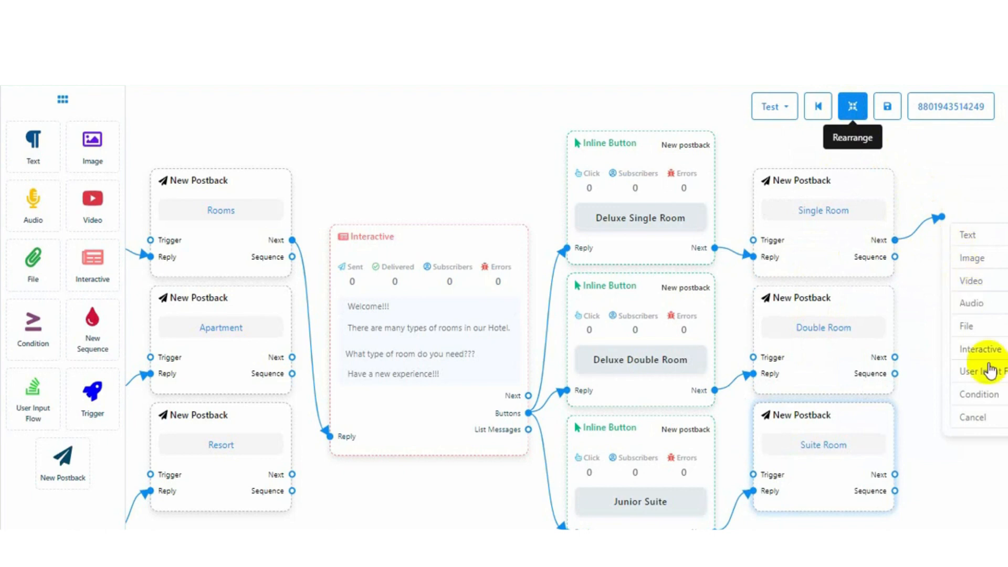
drag(914, 168, 739, 169)
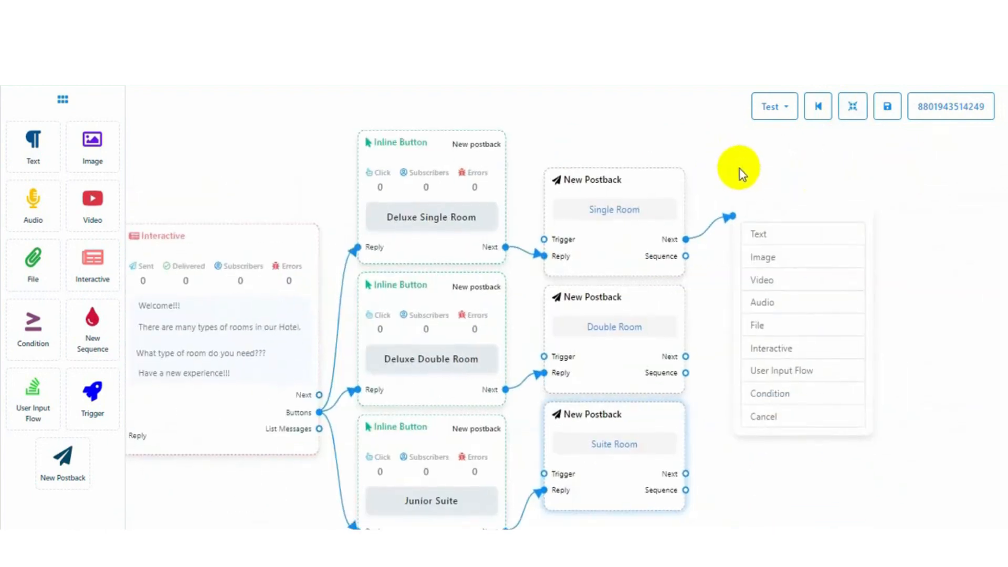
click(796, 375)
drag(686, 357, 783, 473)
click(851, 106)
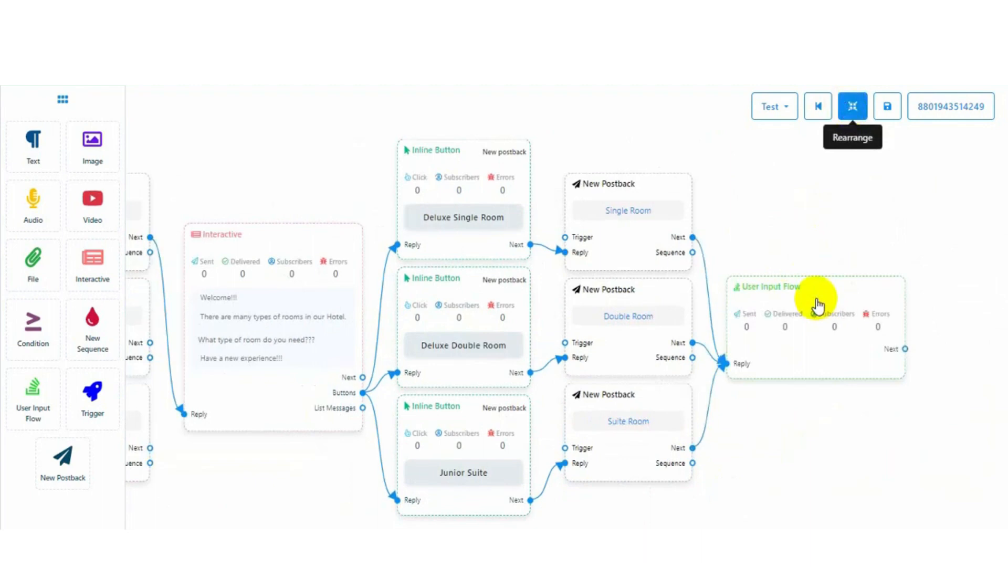
drag(818, 304, 820, 303)
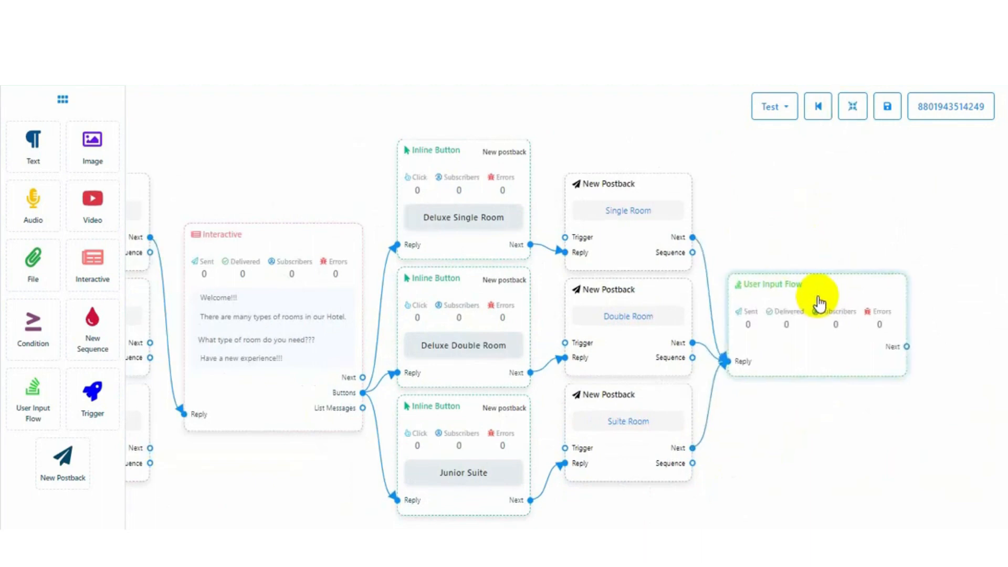
Create a new input flow campaign named 'User Information Collection' for that step
double_click(820, 303)
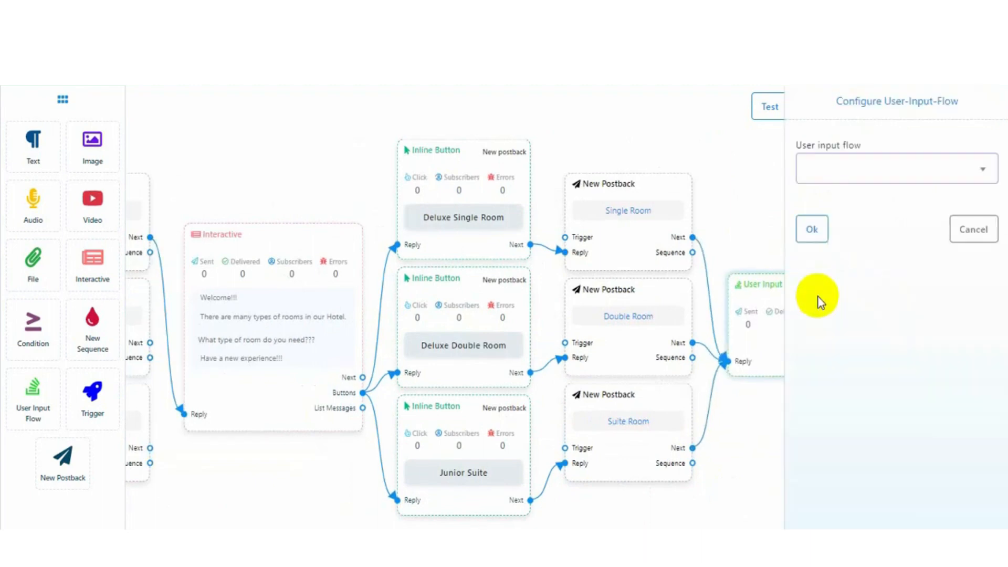
click(965, 173)
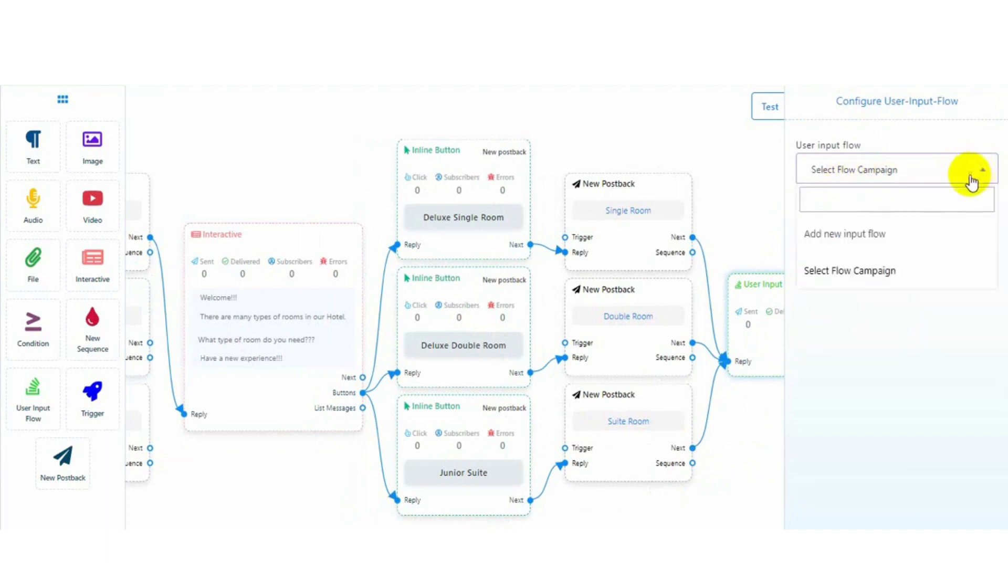
click(845, 239)
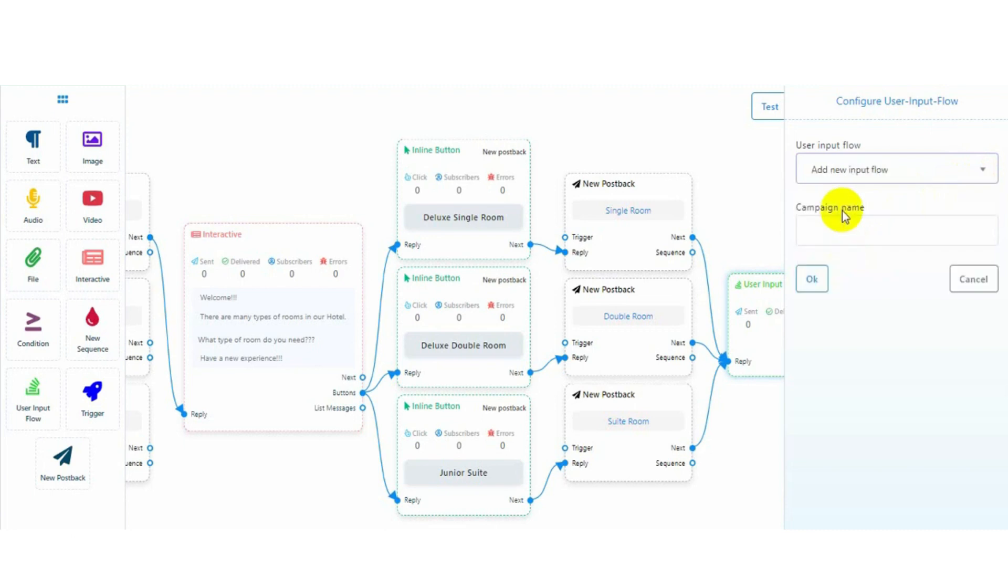
click(837, 222)
text(User Information Collection)
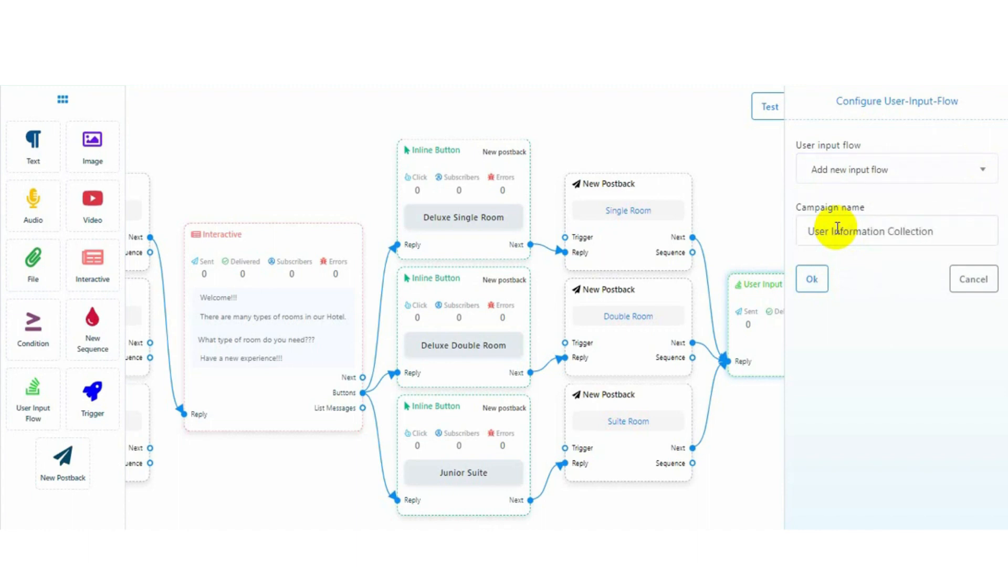
click(813, 277)
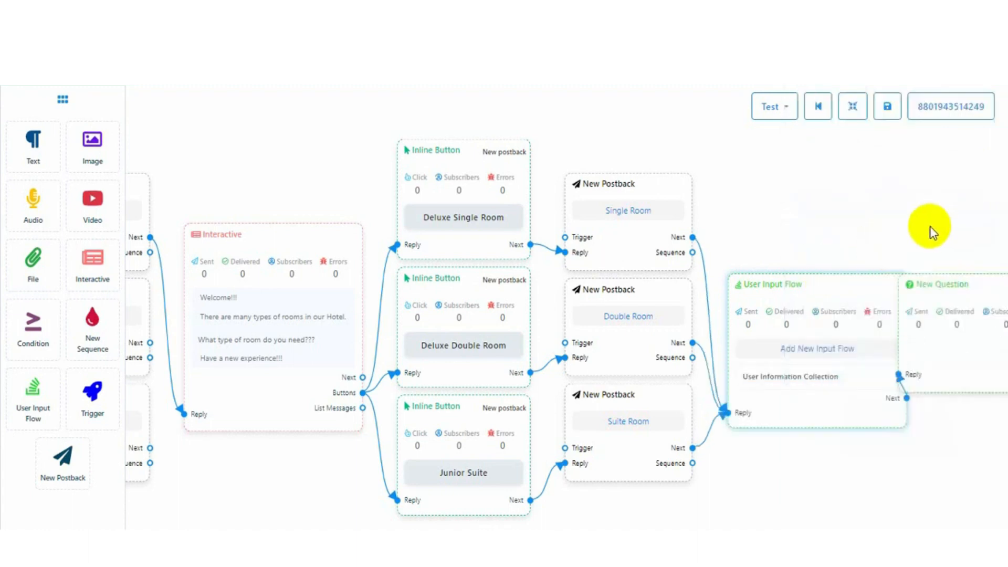
Make the New Question accept free keyboard input and paste in the phone number question
click(853, 107)
drag(742, 169, 529, 128)
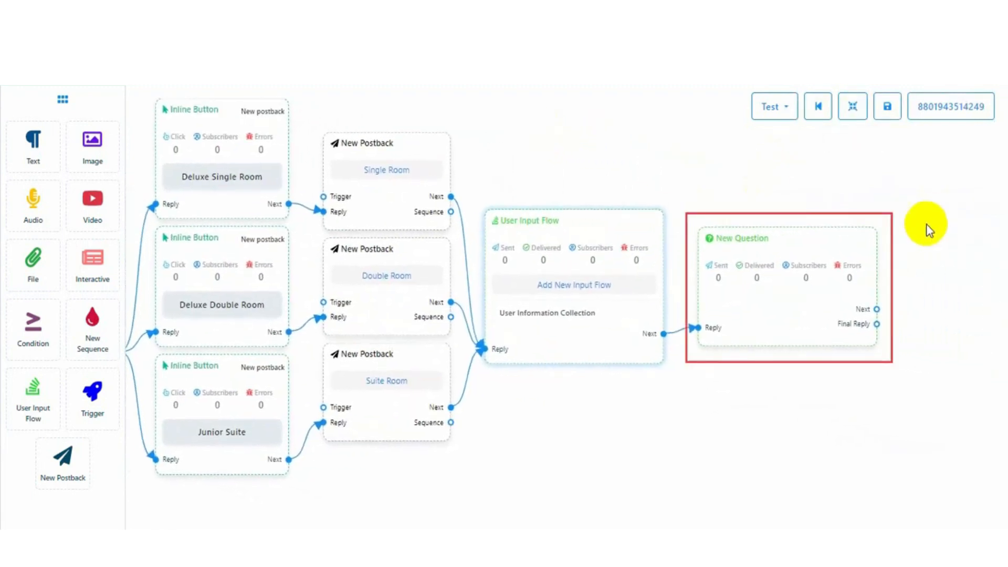
double_click(813, 258)
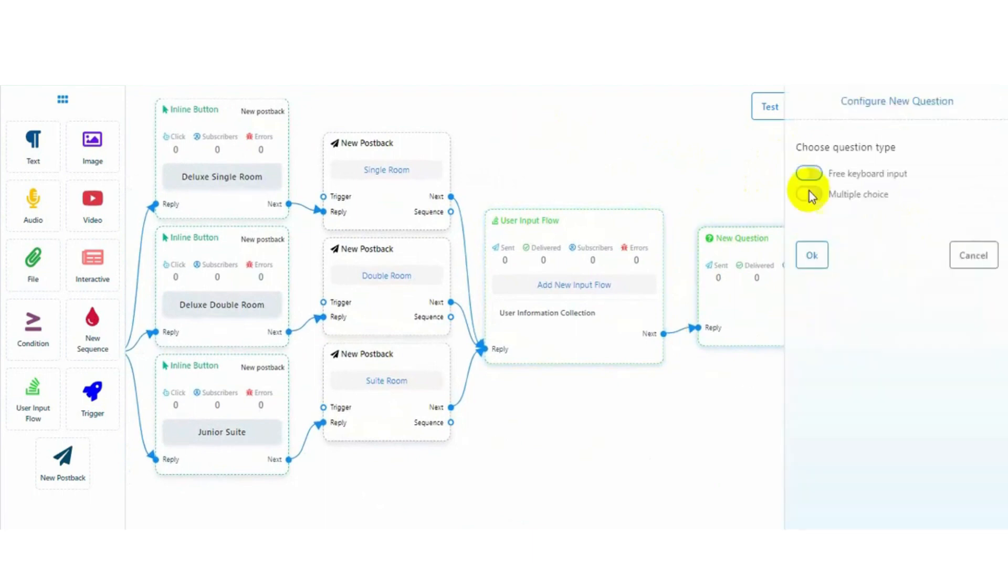
drag(837, 100, 963, 106)
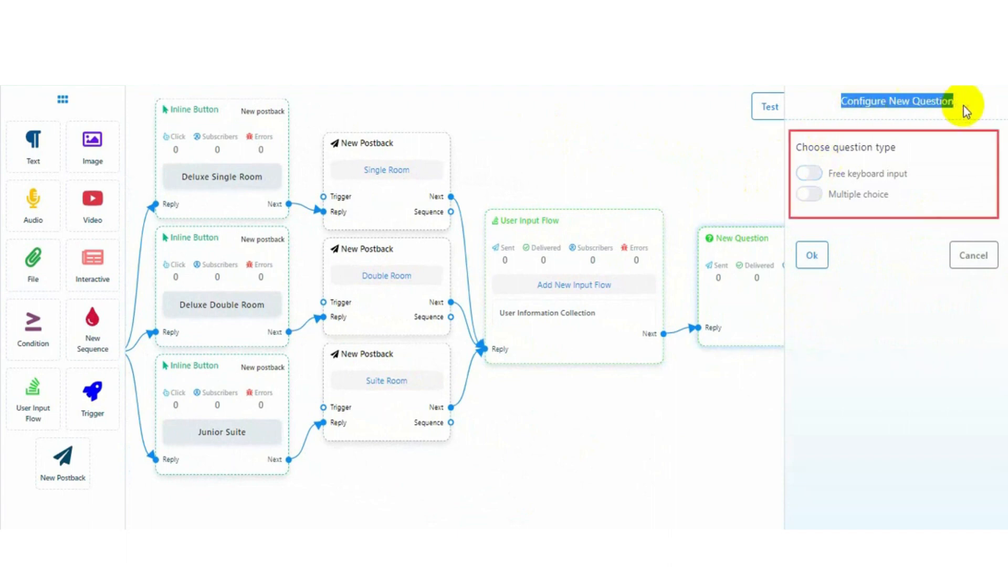
click(811, 175)
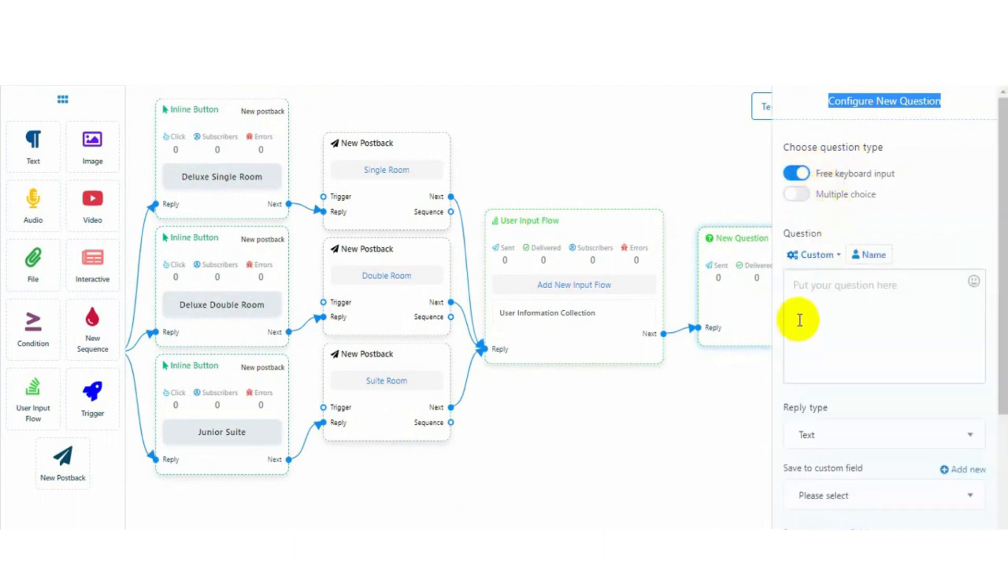
click(803, 291)
text(Please leave your phone number here, we will get back to you as soon as possible.)
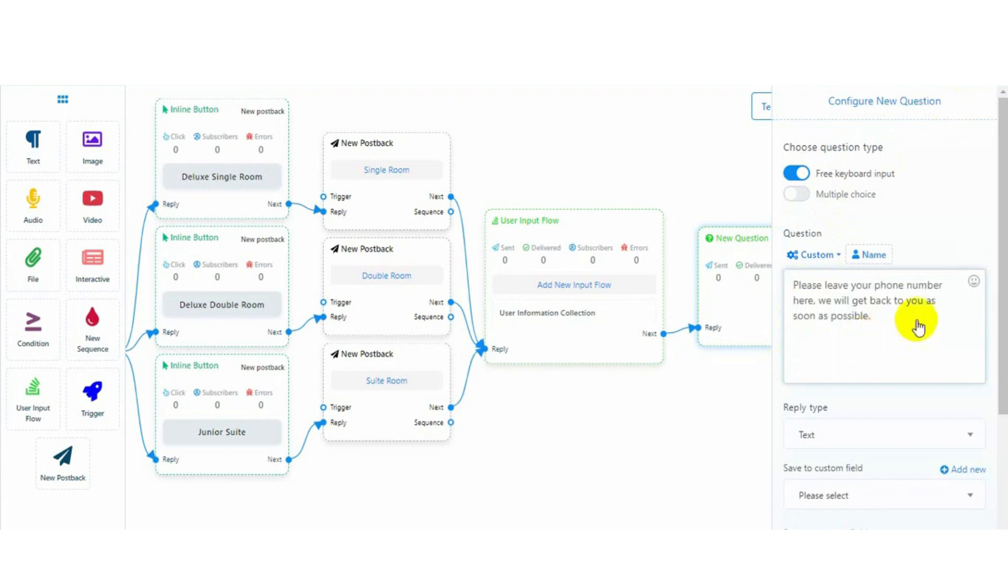
Set the reply type to Phone and save the answer to the Phone system field
scroll(945, 362, down, 2)
click(970, 358)
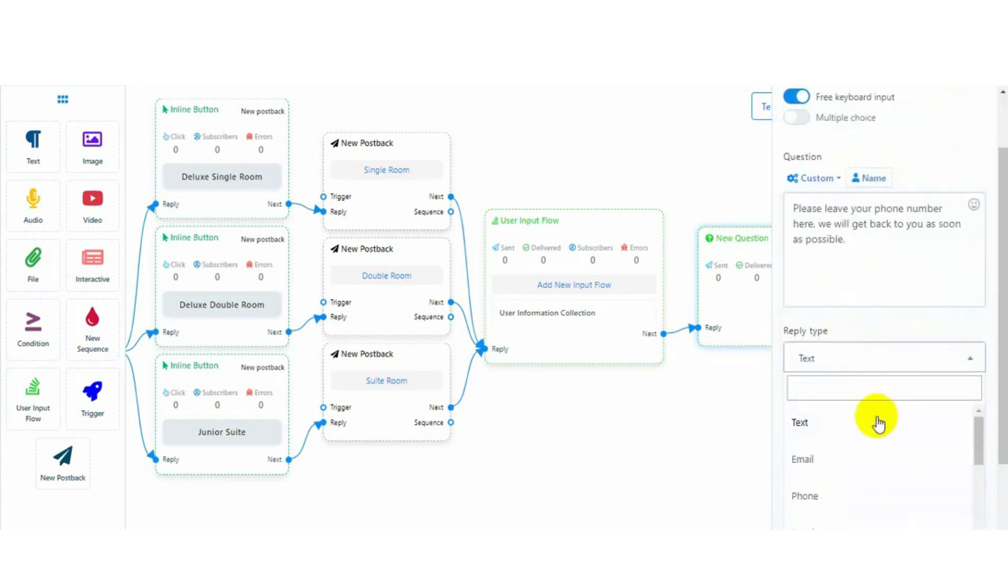
click(808, 496)
scroll(871, 341, down, 3)
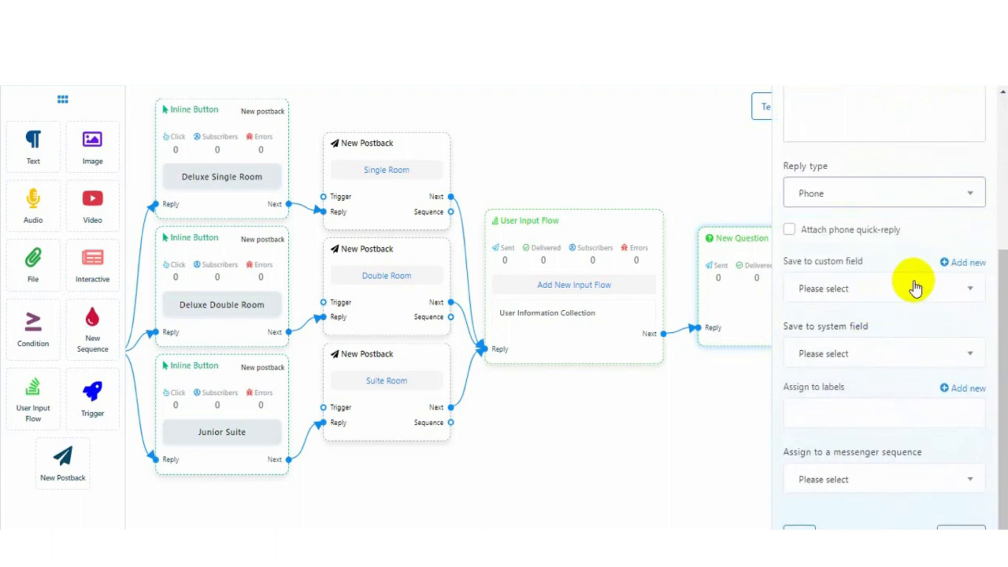
click(962, 288)
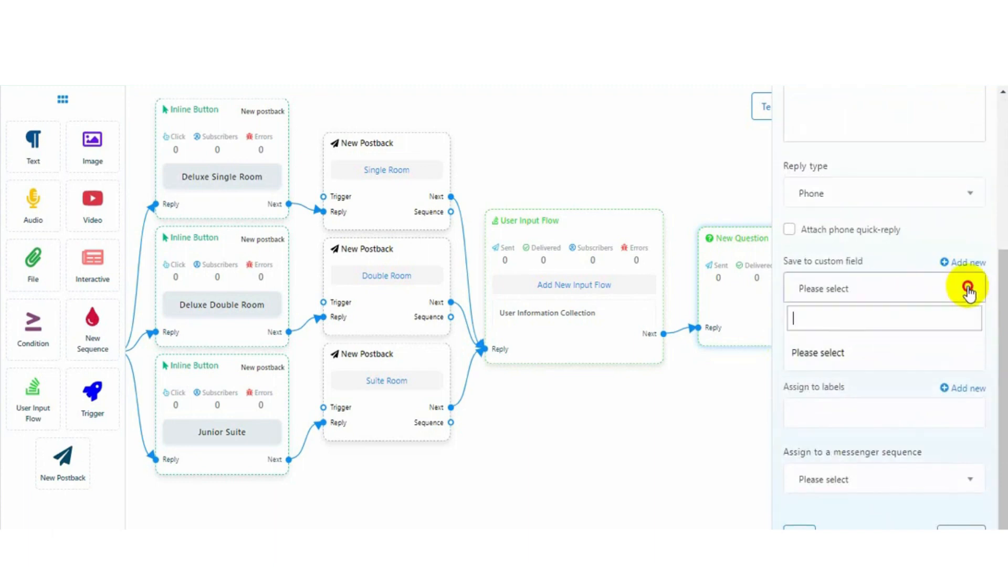
click(862, 286)
click(848, 357)
click(833, 493)
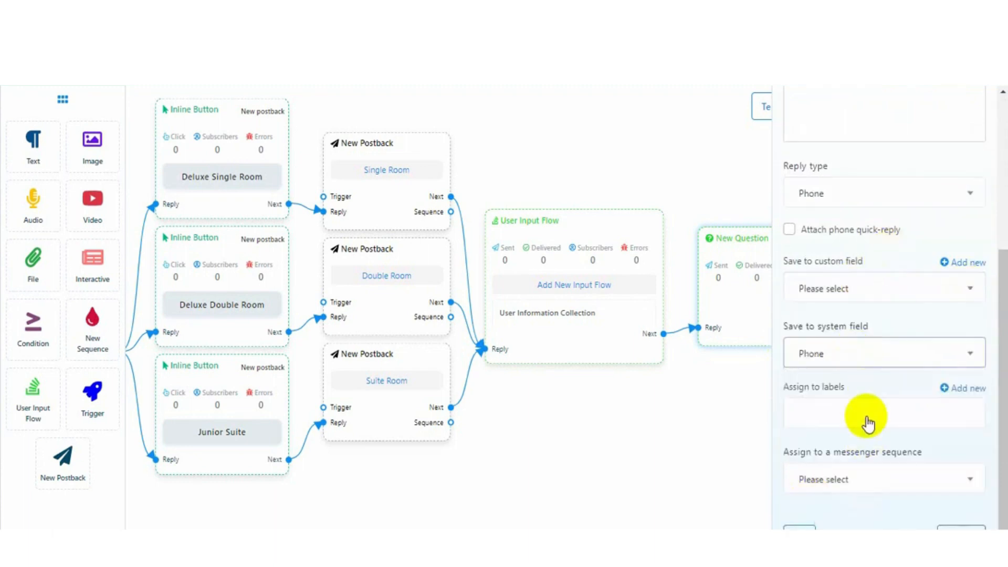
click(799, 528)
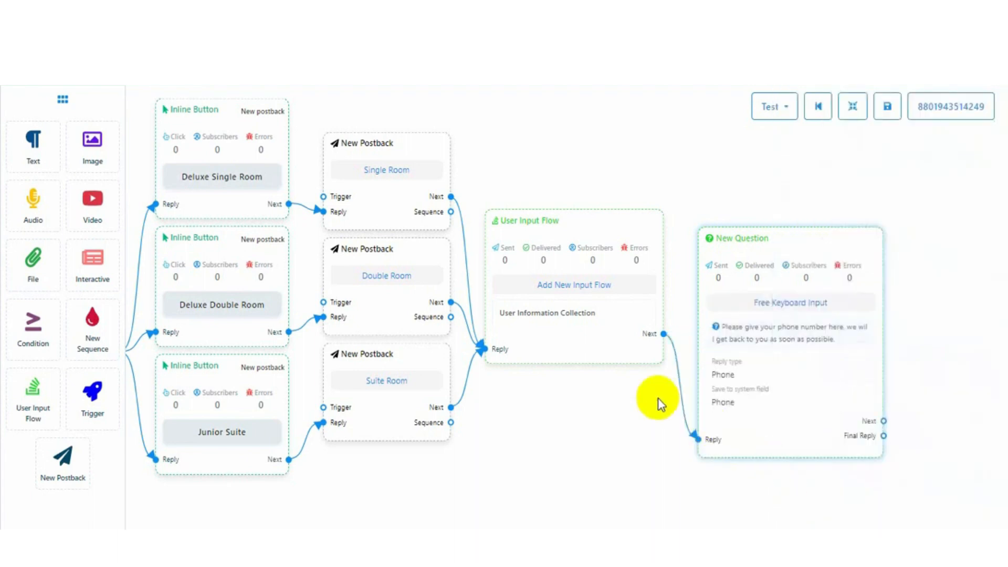
click(853, 107)
Add a New Postback after the question's Final Reply and title it 'Thanks'
drag(584, 169, 376, 167)
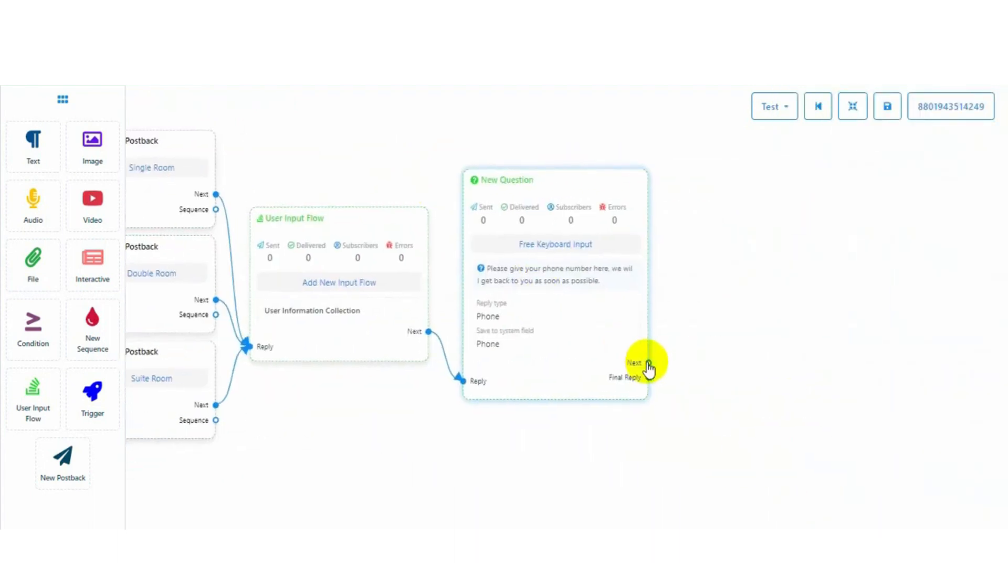
drag(649, 378, 746, 226)
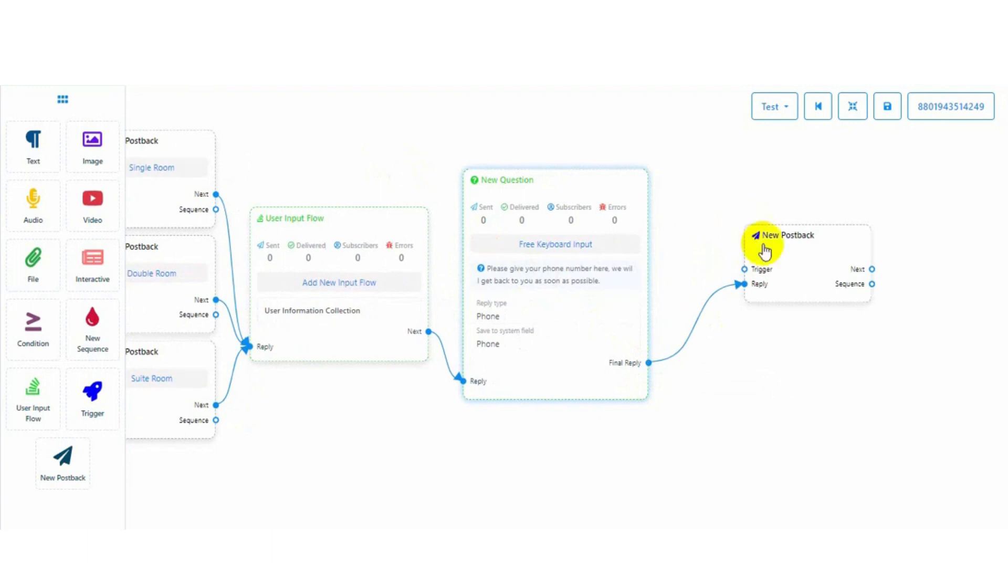
double_click(805, 265)
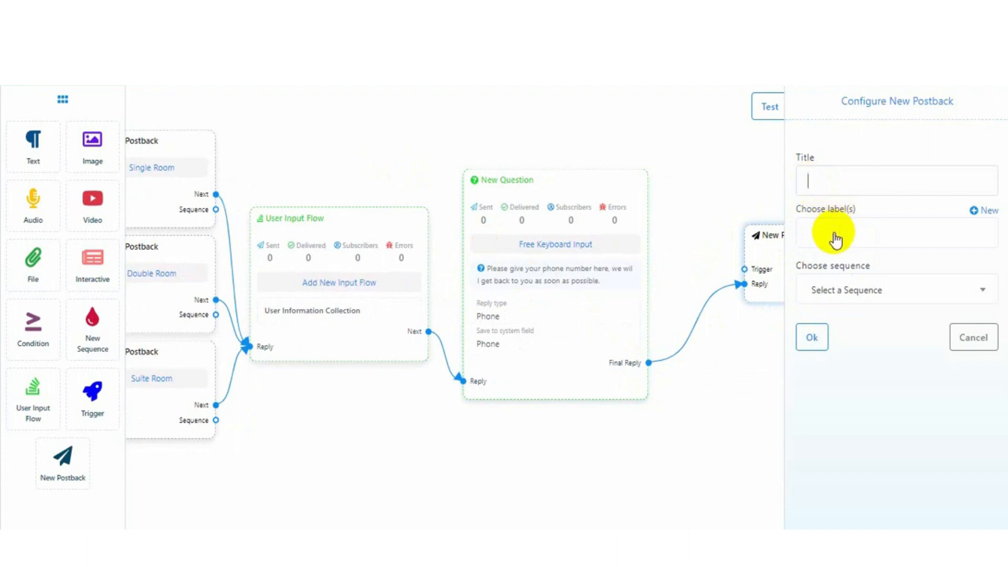
text(Thanks. We)
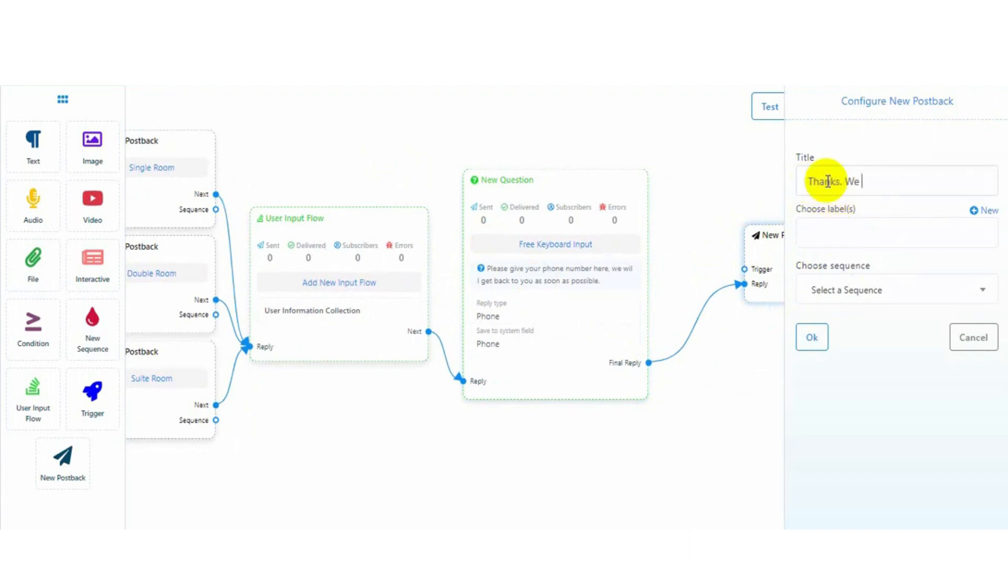
key(BackSpace)
key(BackSpace)
key(BackSpace)
key(BackSpace)
key(BackSpace)
key(BackSpace)
key(BackSpace)
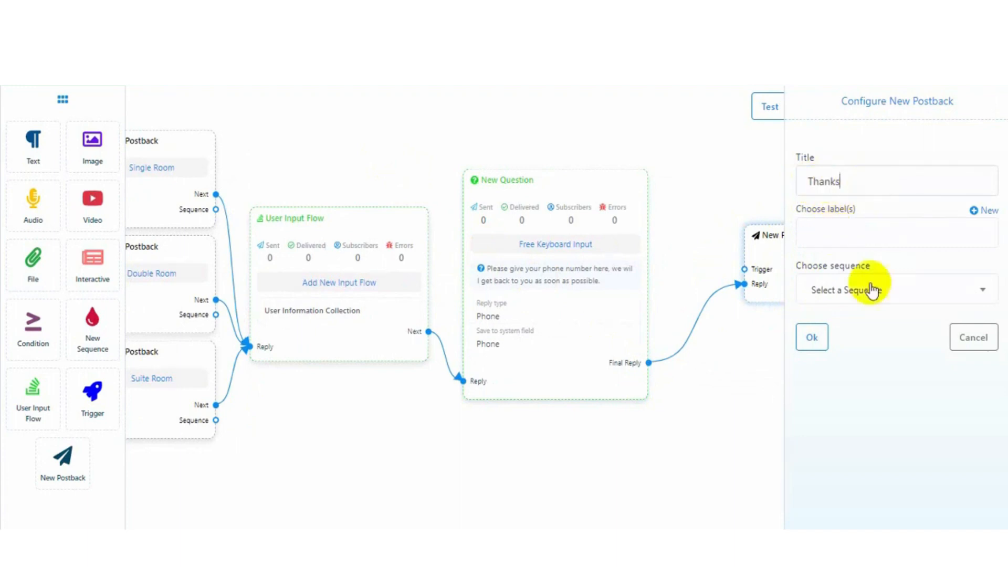
click(811, 339)
drag(815, 289, 867, 253)
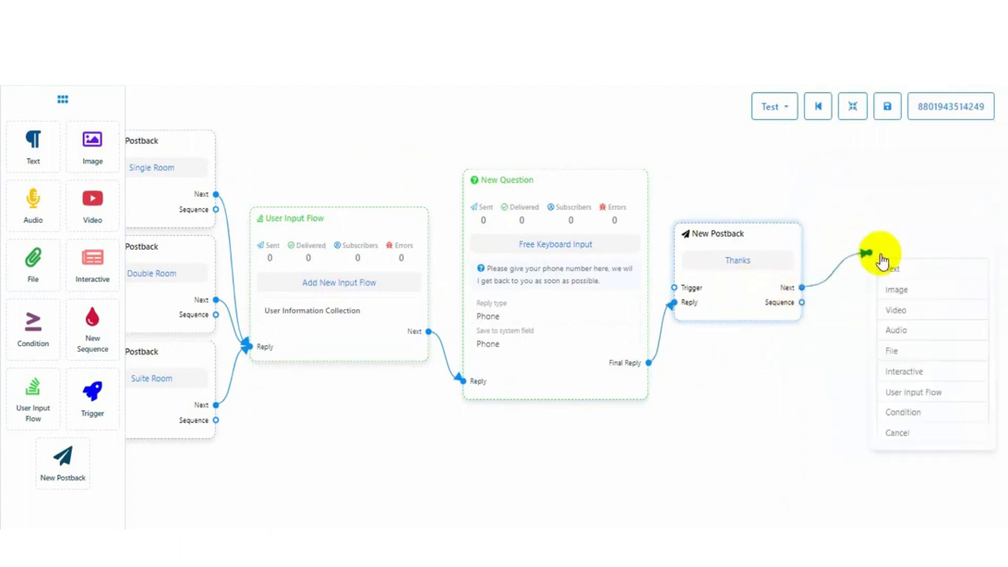
Add a Text step after Thanks with the pasted thank-you message, split into lines, 2-second delay
click(899, 271)
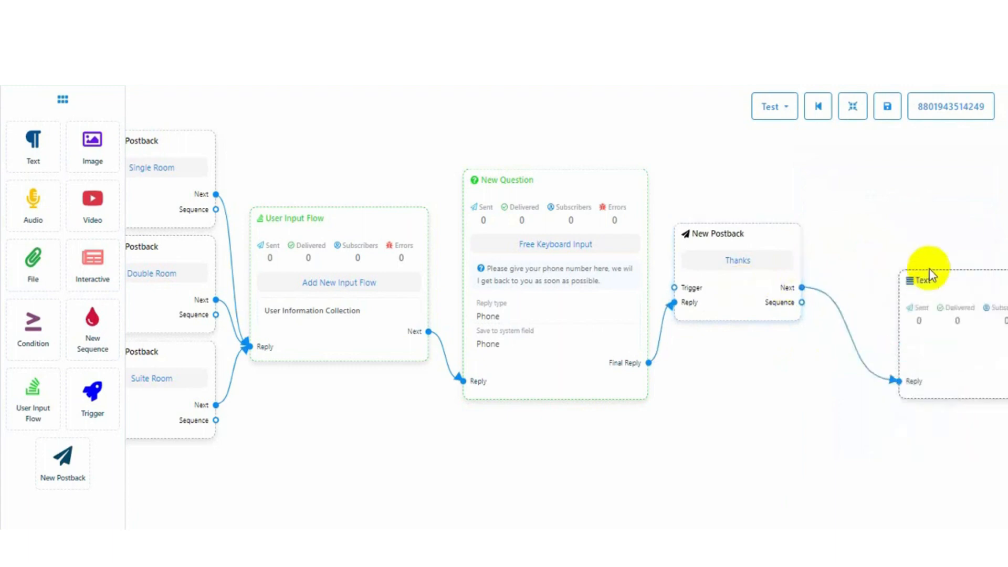
click(853, 107)
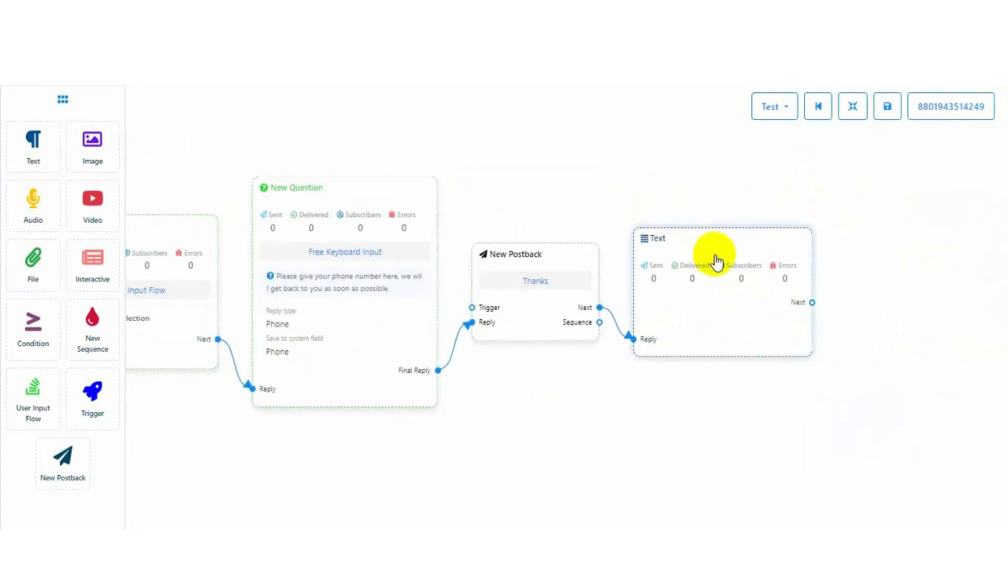
double_click(715, 257)
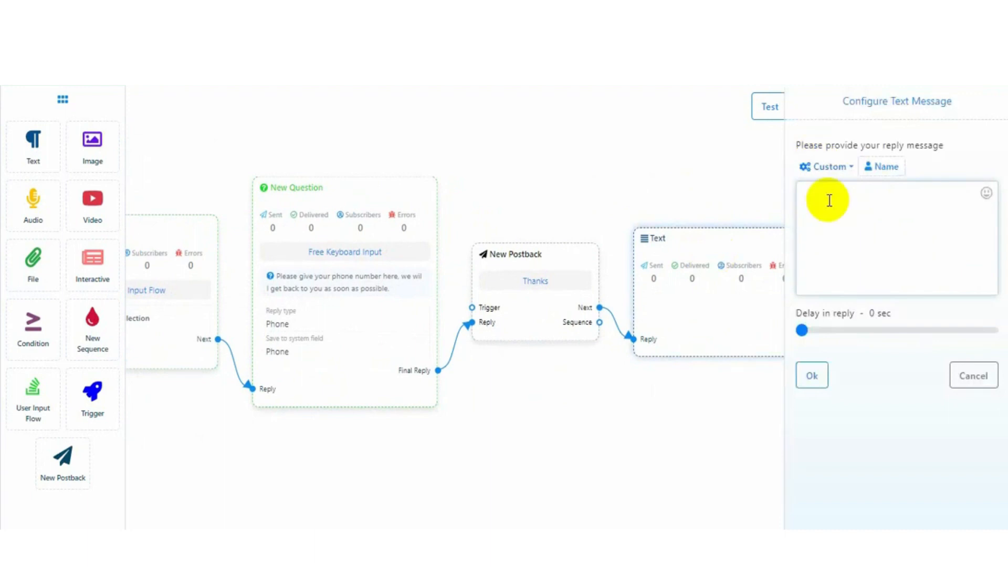
text(Thanks for providing your phone number. We appreciate your interest. See you soon.)
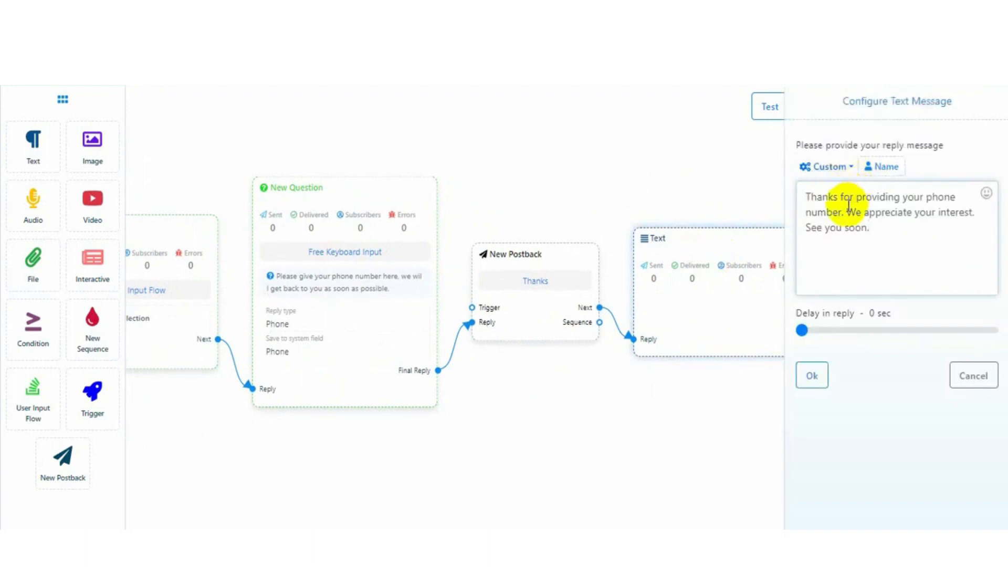
click(848, 210)
key(Return)
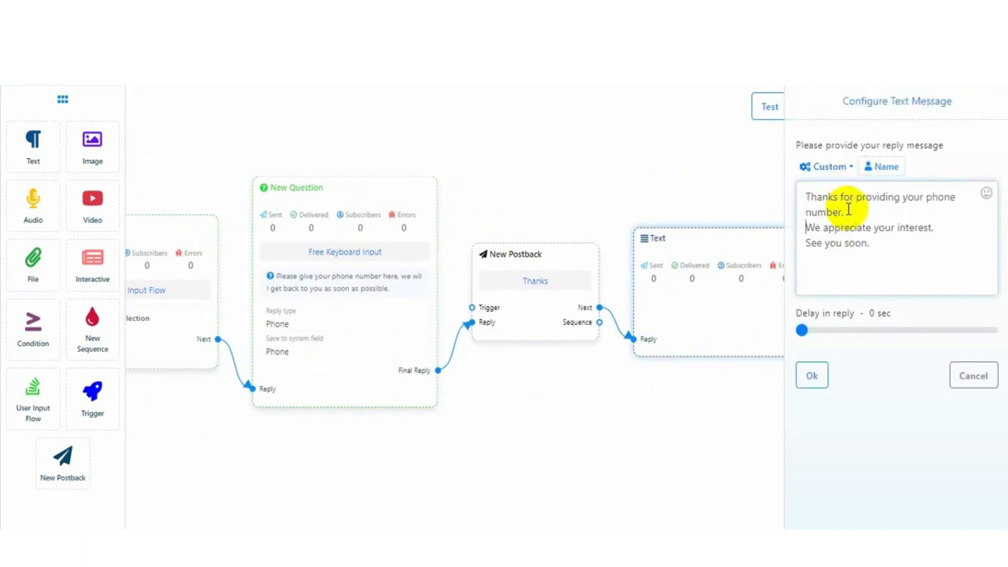
click(945, 231)
drag(802, 330, 808, 331)
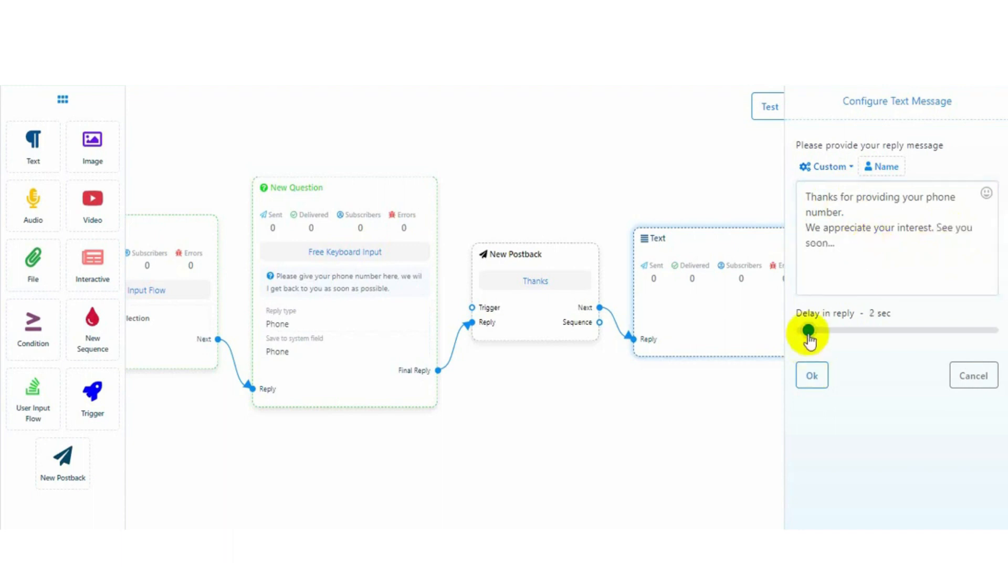
click(811, 375)
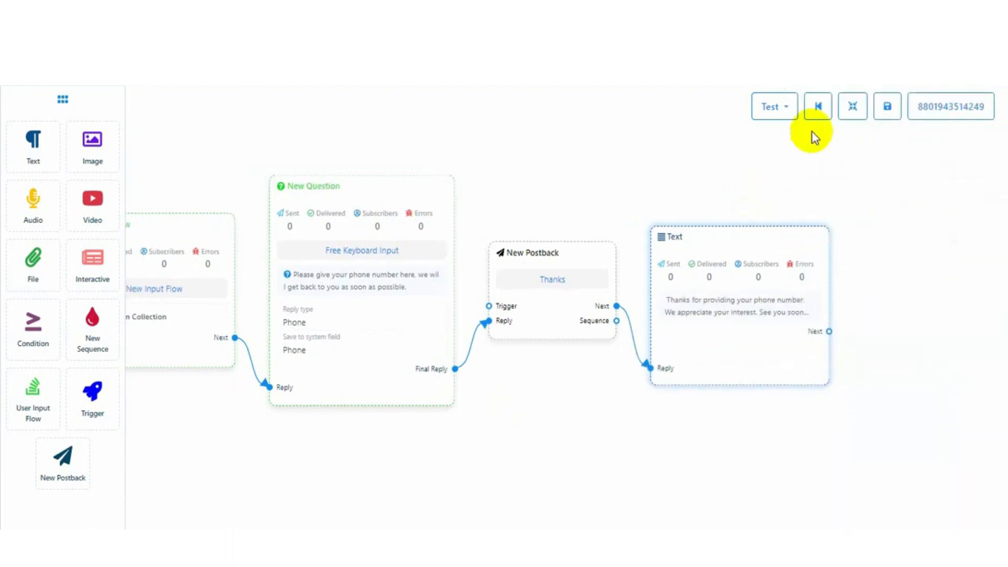
click(853, 106)
drag(584, 200, 944, 161)
drag(333, 451, 418, 435)
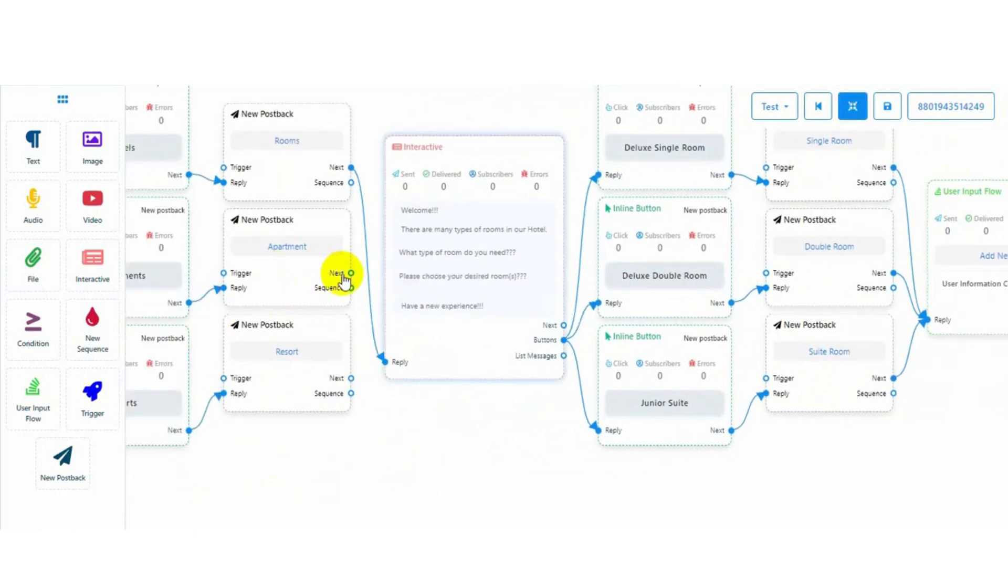
Attach new Text reply steps to the Apartment and Resort postbacks
drag(351, 273, 433, 452)
scroll(489, 423, down, 1)
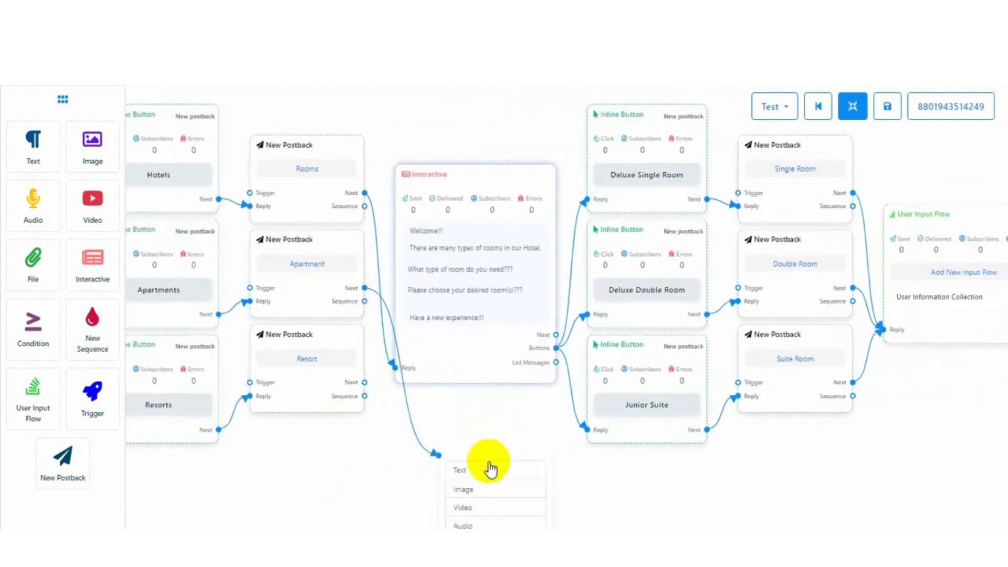
click(489, 473)
drag(513, 357, 531, 525)
click(534, 351)
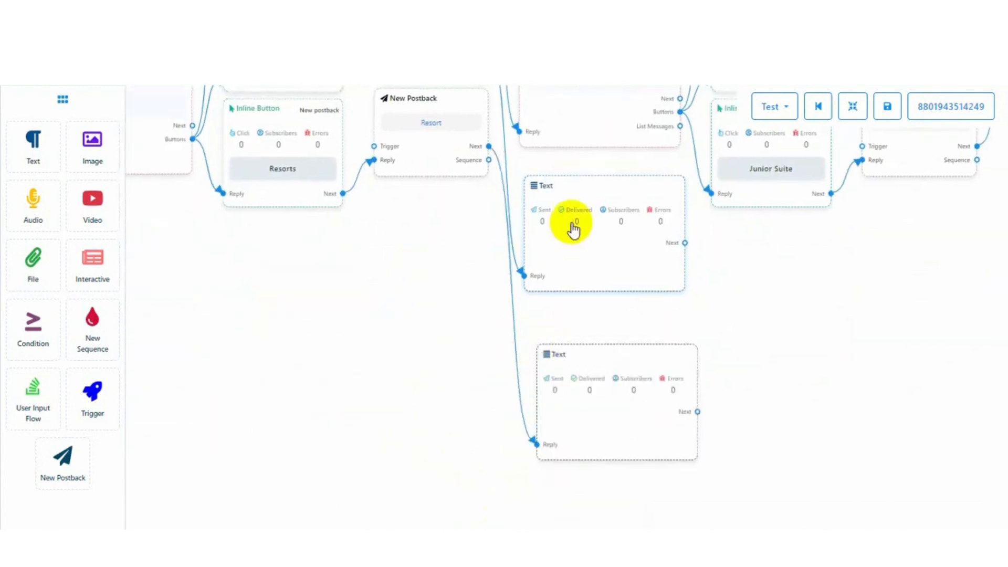
Fill the first text reply with the 'Sorry!!!' no-apartment message on separate lines, 2-second delay
double_click(574, 226)
drag(844, 102, 951, 103)
click(840, 194)
text(Sorry!!! We have no available Apartment at this moments. All apartments are booked. We appreciate your interest. Please re-visit our sites tomorrow.. Thanks!!!)
click(841, 198)
key(Return)
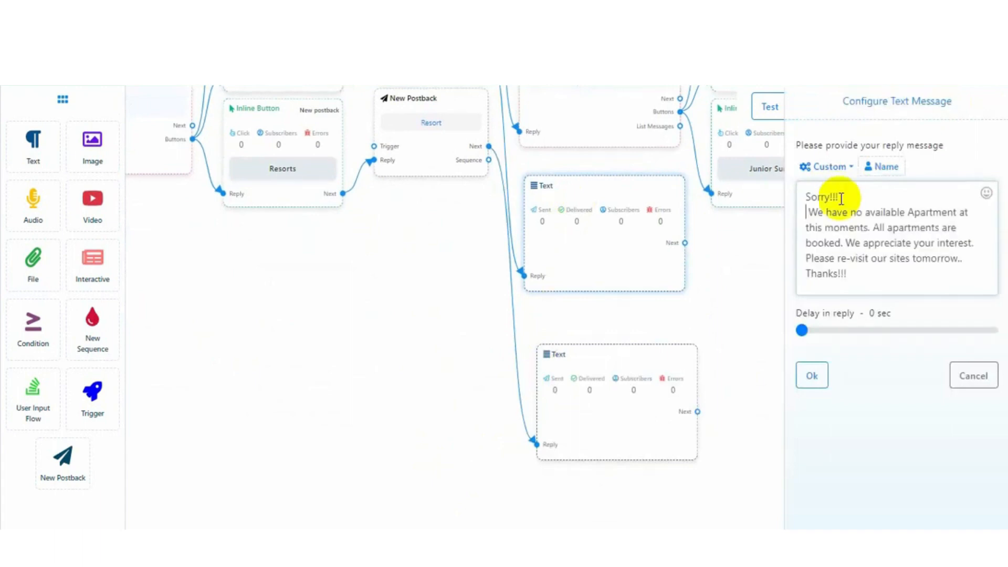
click(964, 259)
key(Return)
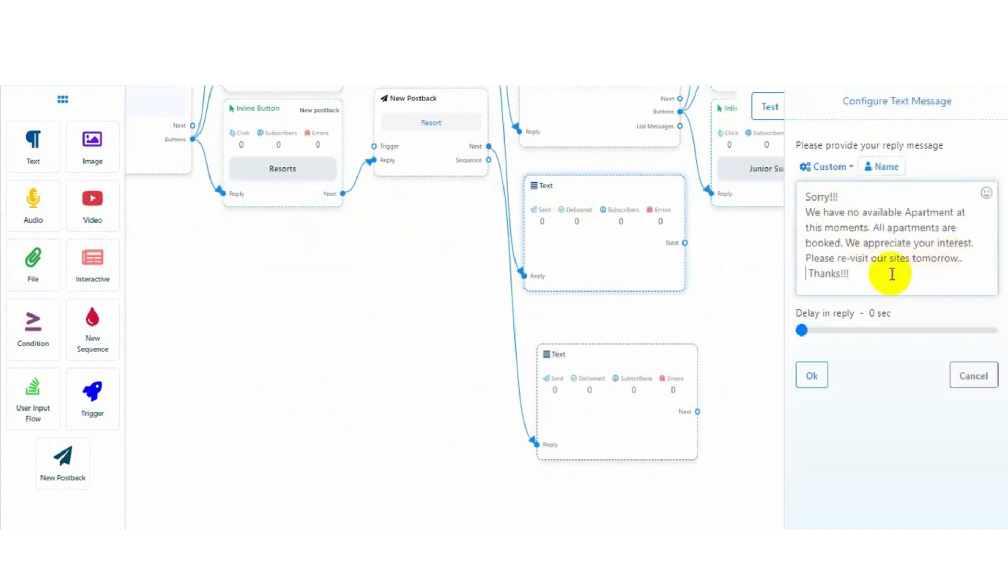
click(808, 332)
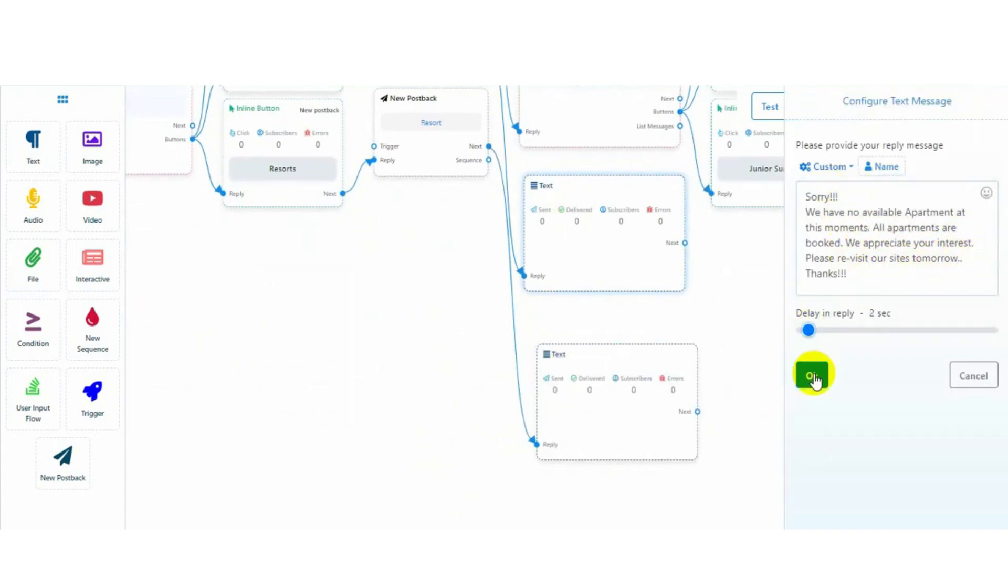
click(812, 375)
Paste the same Sorry message into the second text reply, breaking the line after 'Sorry!!!'
double_click(634, 380)
triple_click(931, 103)
click(844, 203)
text(Sorry!!! We have no available Apartment at this moments. All apartments are booked. We appreciate your interest. Please re-visit our sites tomorrow.. Thanks!!!)
click(842, 197)
key(Return)
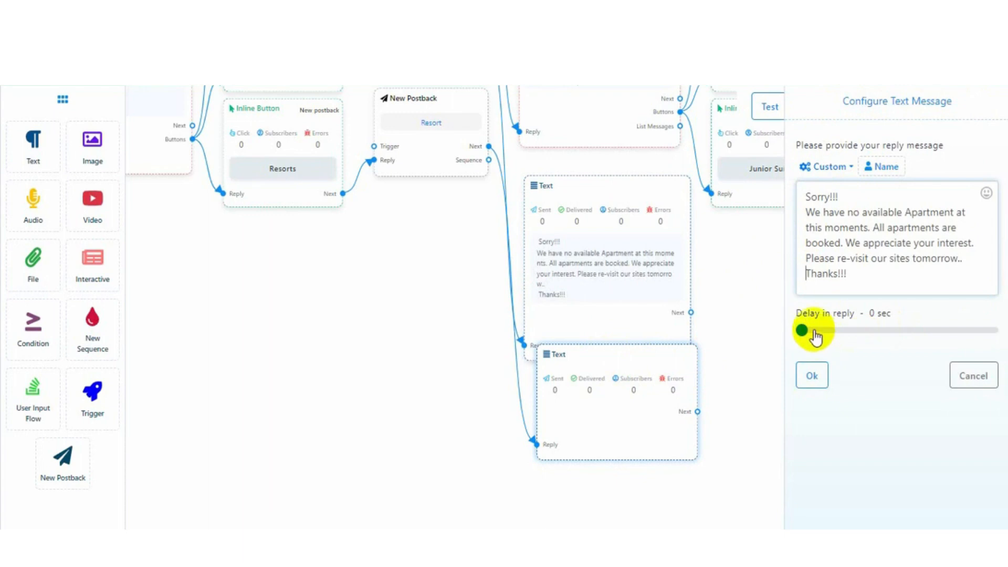
click(812, 375)
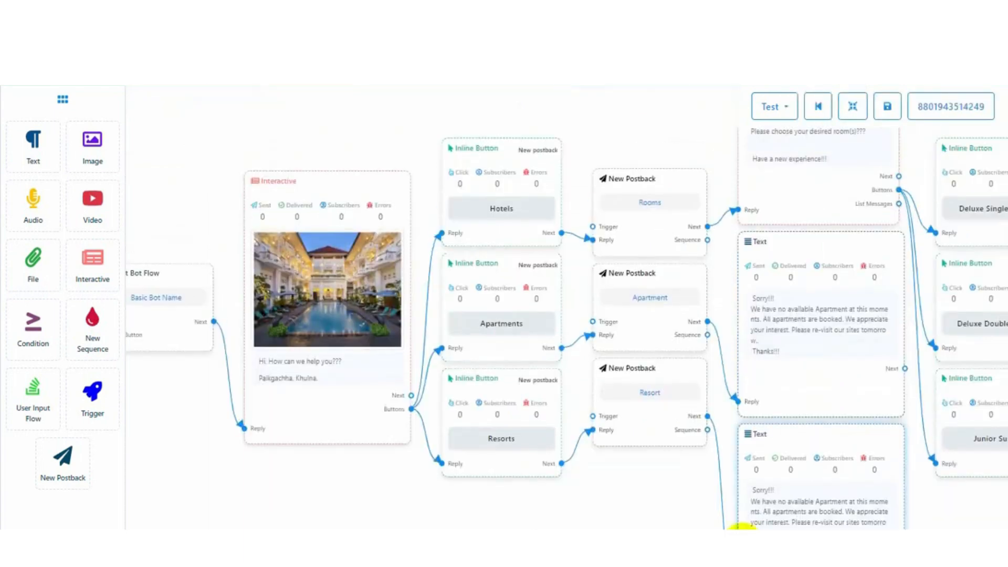
Review the flow from start through the Thanks step, then save it from the top toolbar
drag(601, 511, 299, 499)
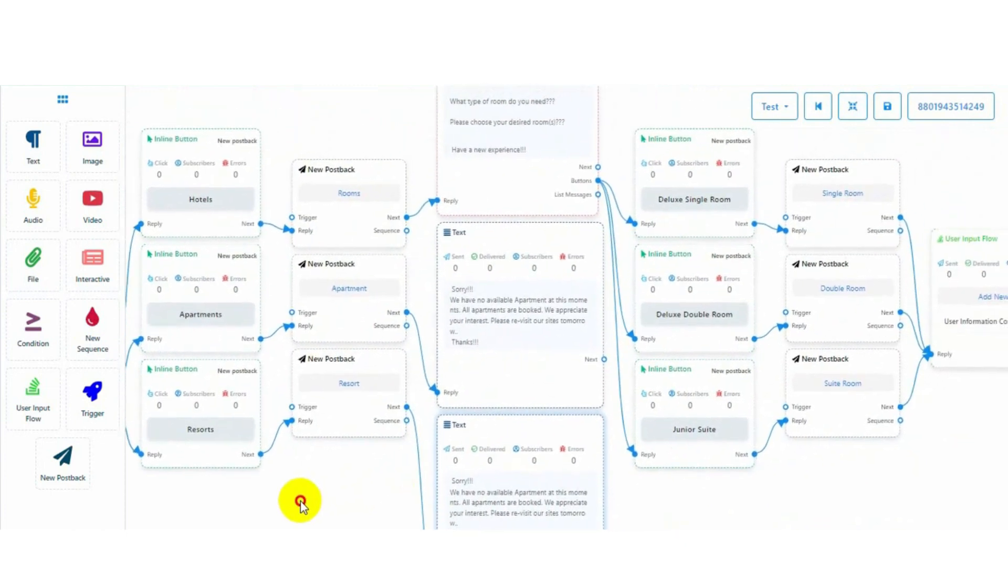
drag(622, 512, 471, 523)
drag(891, 515, 533, 491)
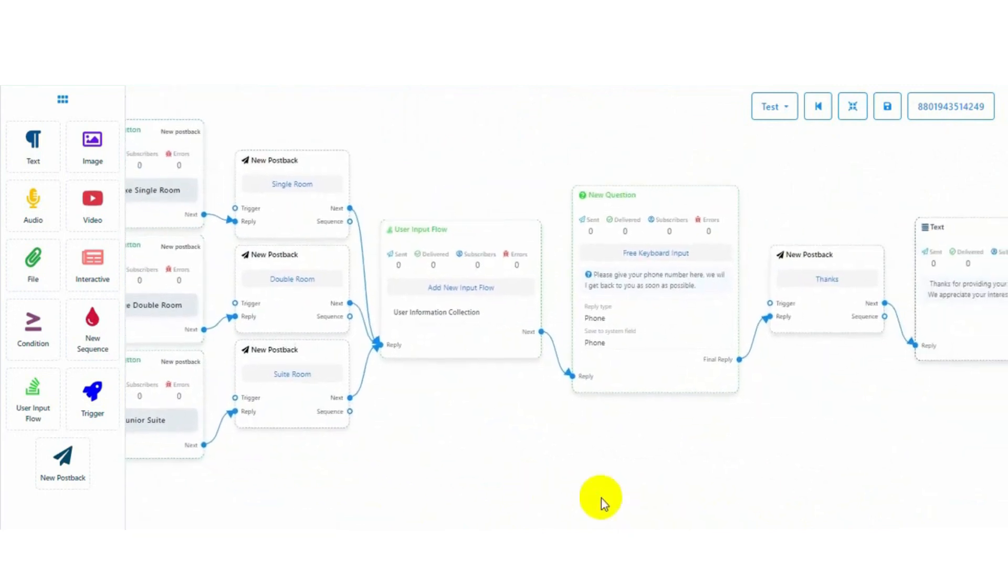
click(890, 115)
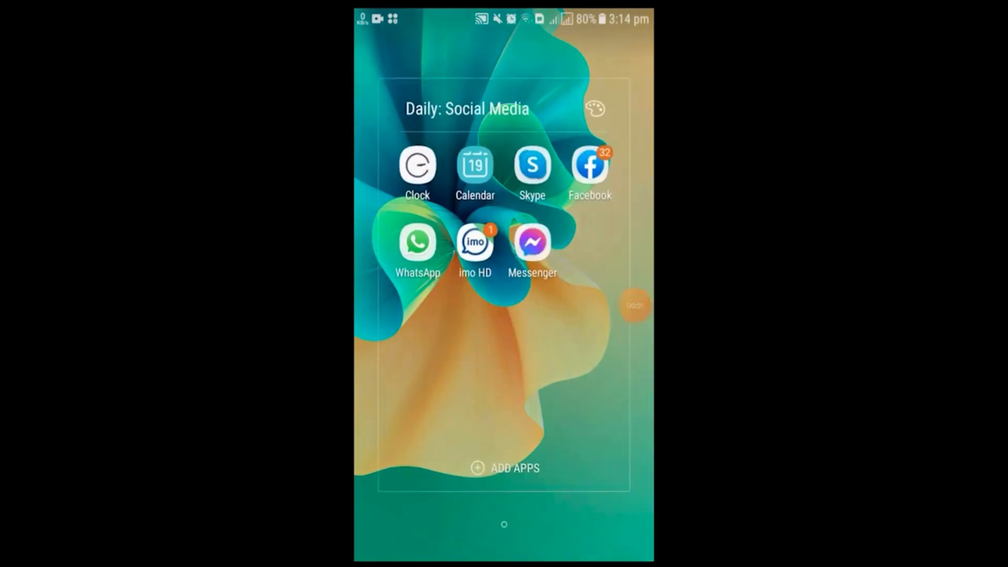
Send 'Hi' to the hotel bot in the Mine business chat on WhatsApp
click(417, 242)
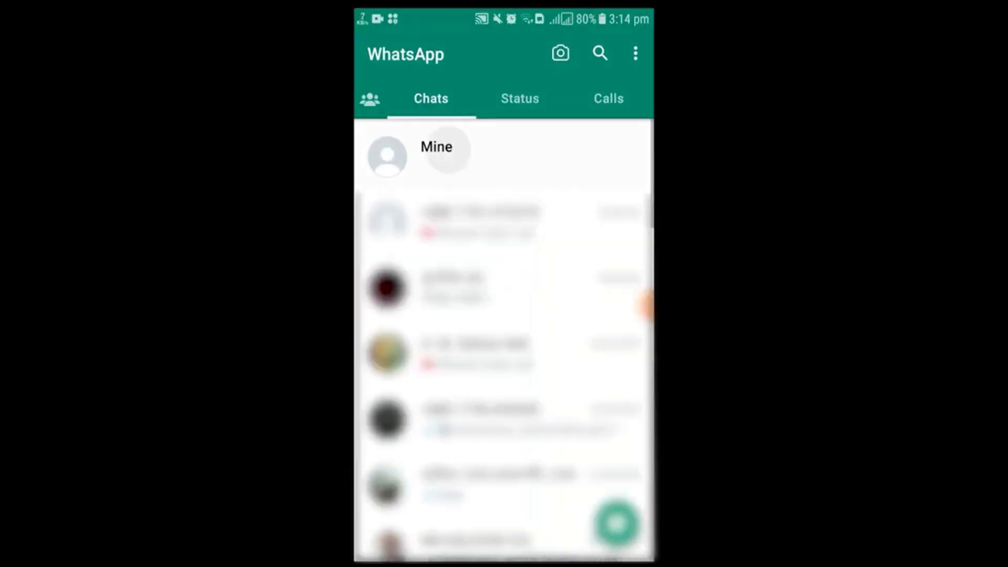
click(436, 154)
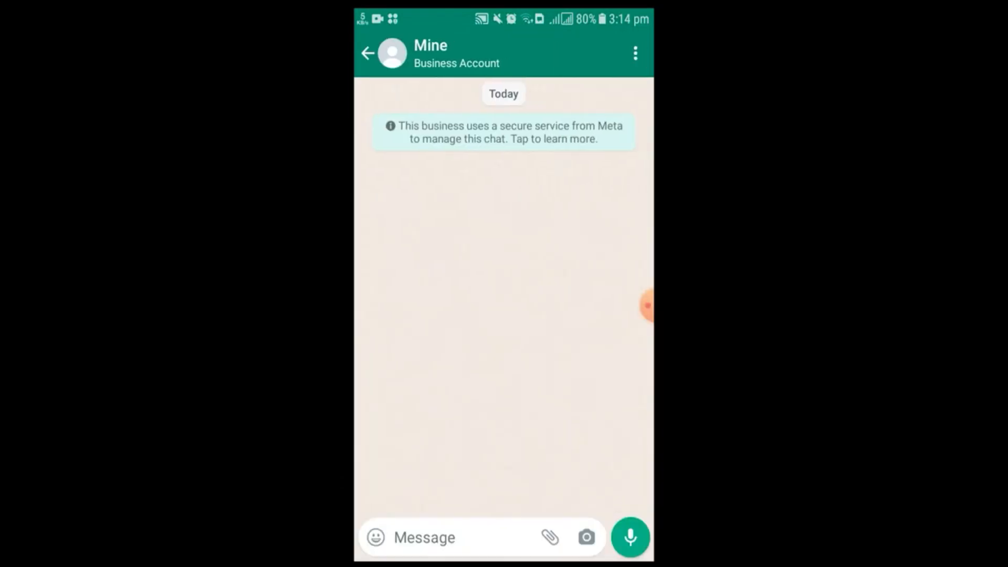
click(451, 537)
text(Hi)
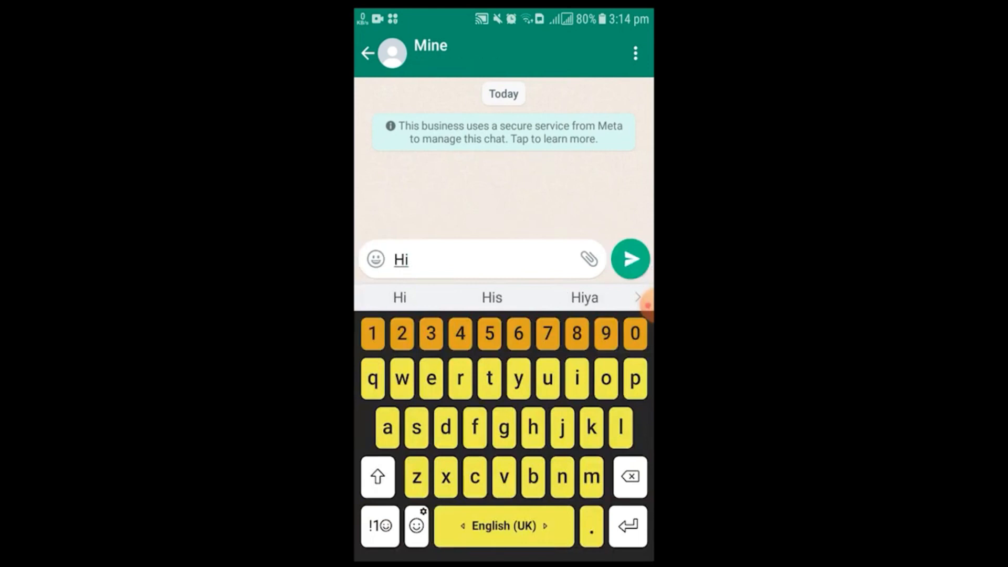
click(631, 259)
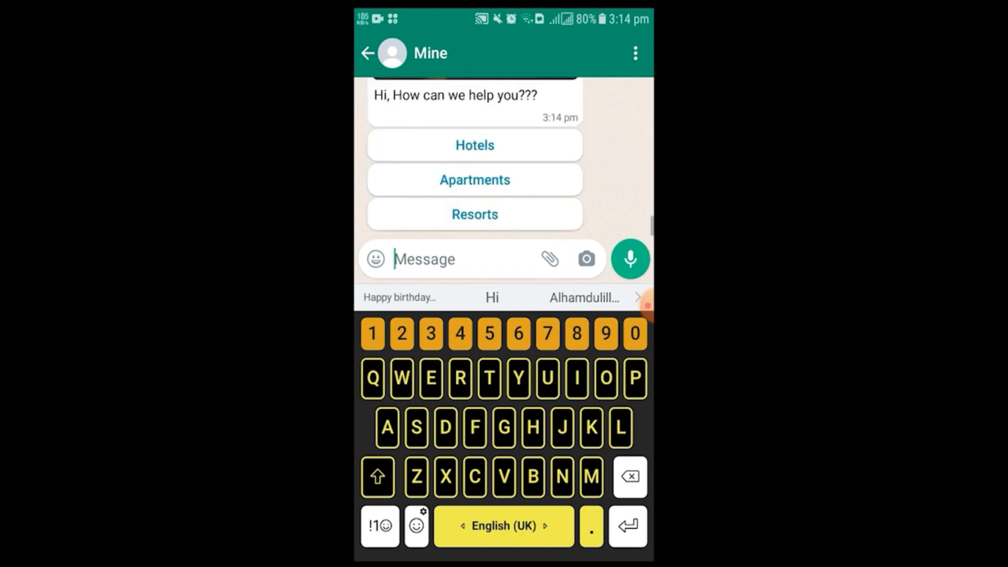
Choose Hotels from the bot's three welcome buttons
scroll(474, 157, up, 3)
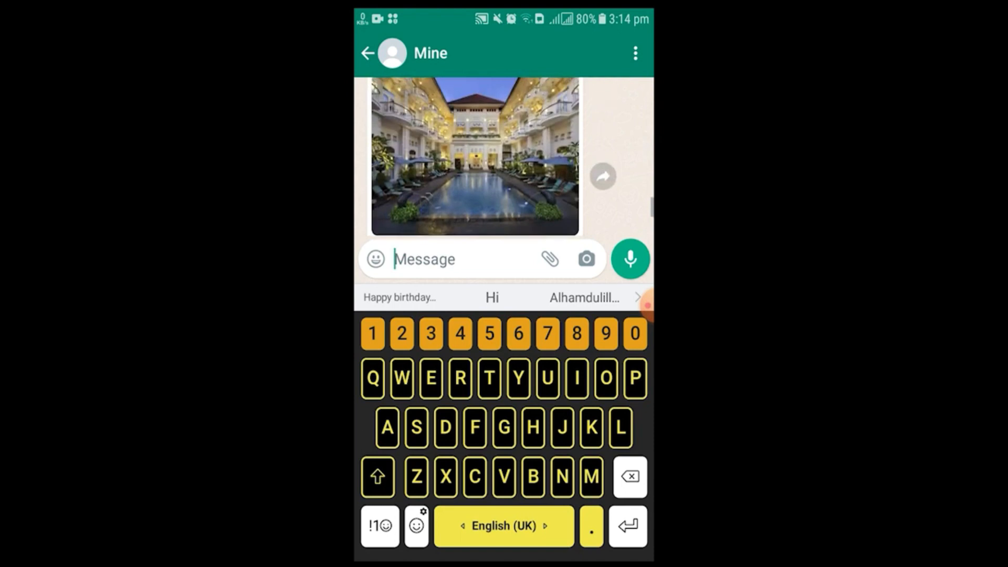
scroll(475, 158, down, 3)
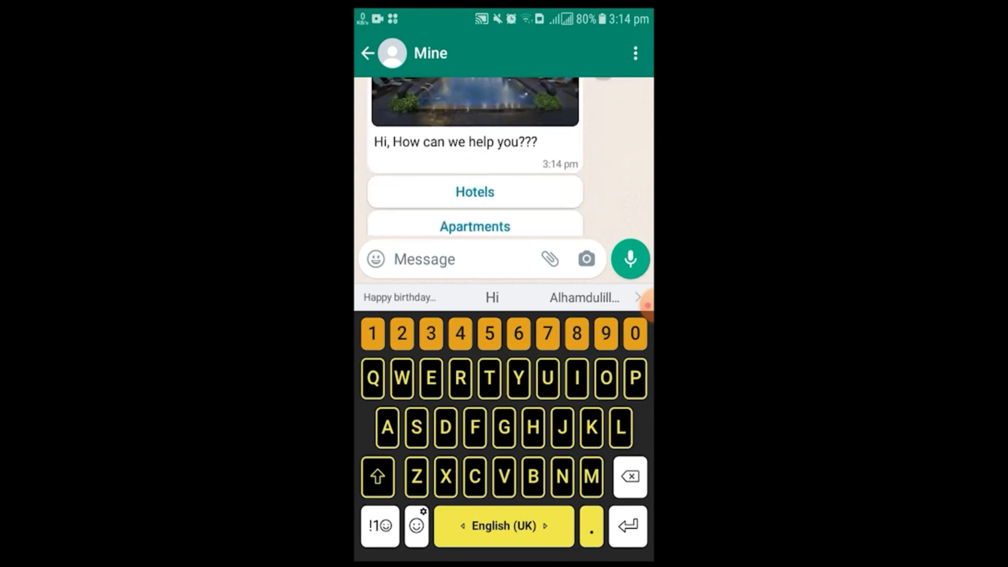
click(475, 146)
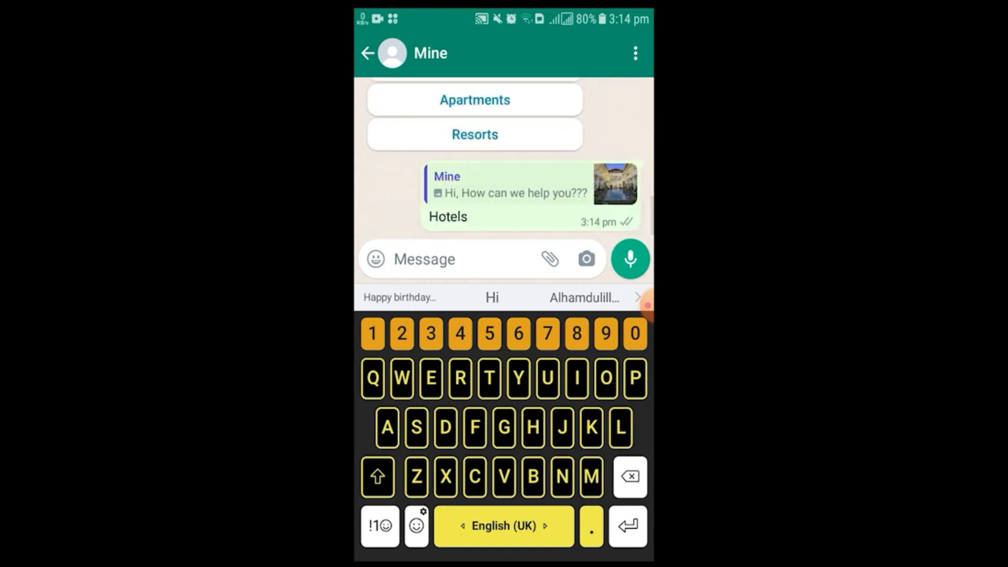
Pick Deluxe Double Room and reply with the guest's phone number to get the thank-you text
scroll(475, 157, up, 3)
key(Escape)
scroll(475, 294, up, 3)
scroll(504, 295, down, 3)
click(487, 457)
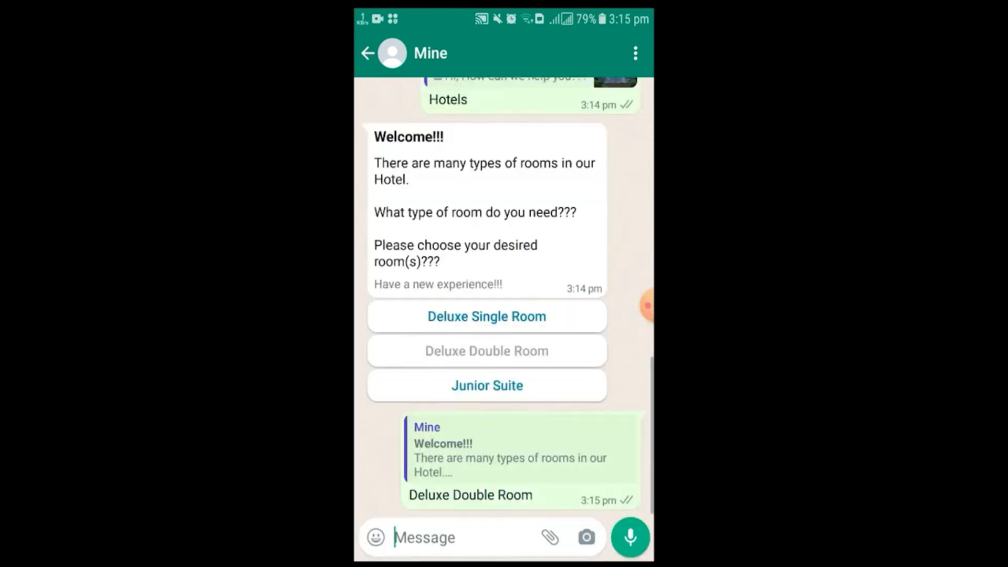
click(462, 537)
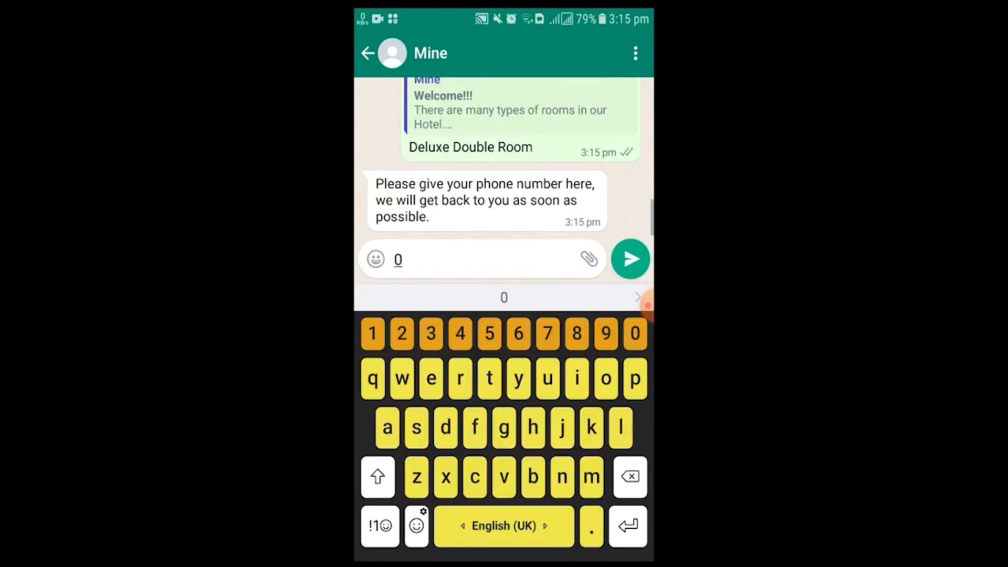
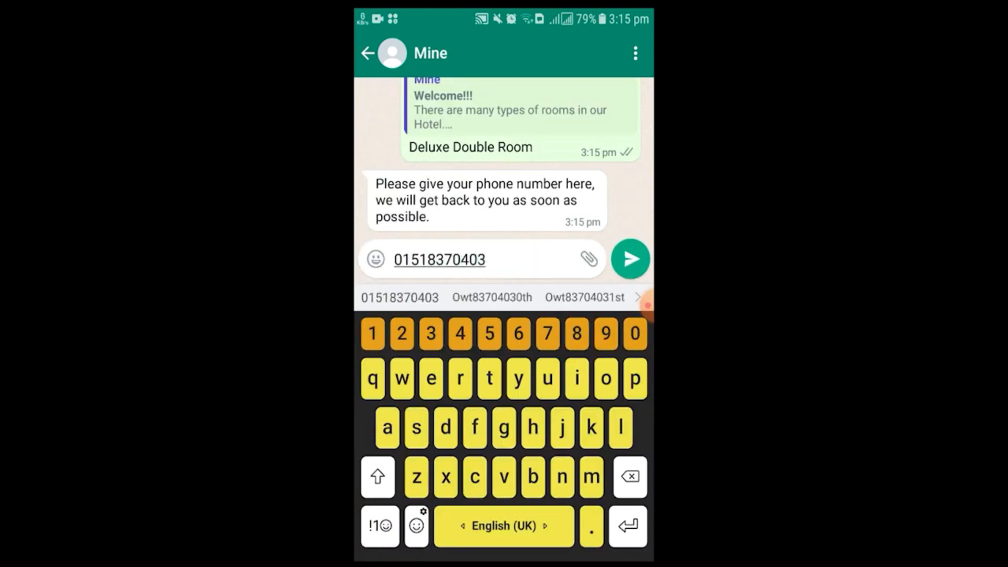
click(630, 258)
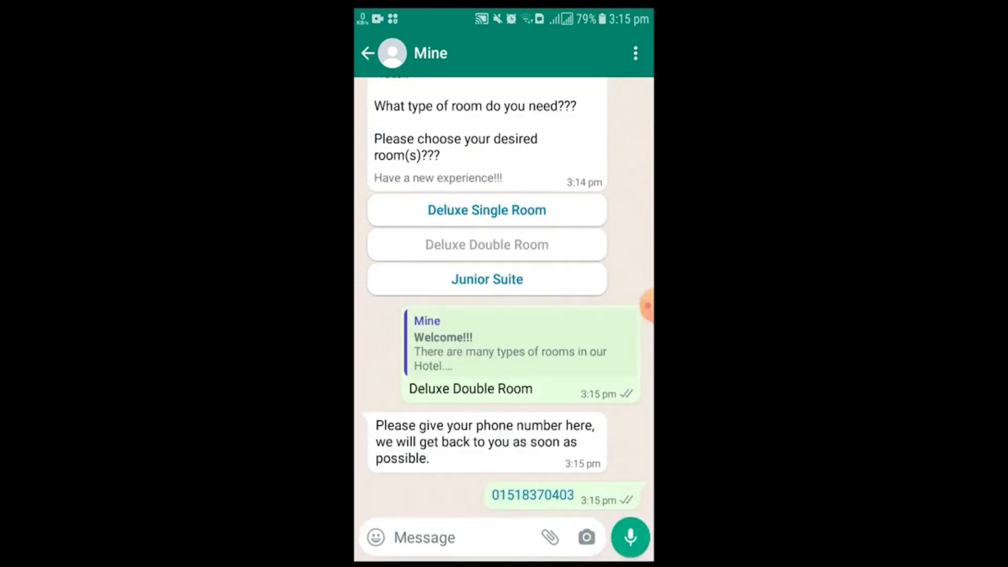
Choose Apartments from the earlier bot options to trigger the sorry reply
scroll(502, 294, up, 15)
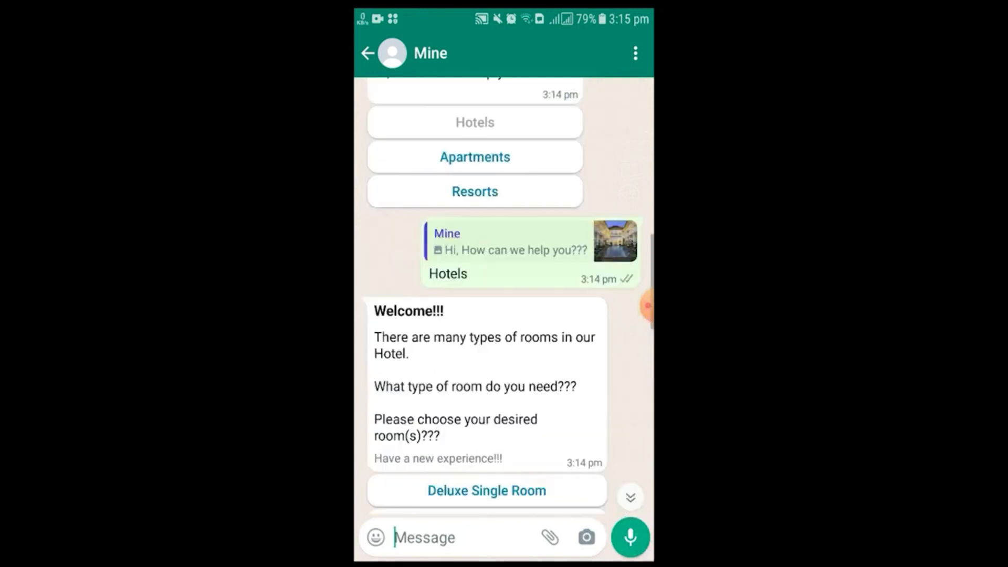
scroll(503, 294, down, 10)
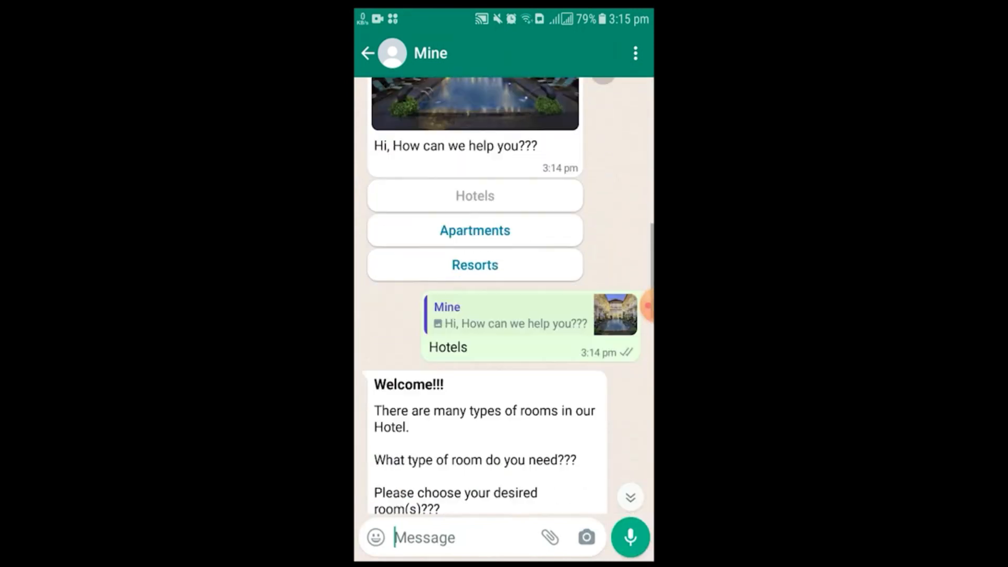
scroll(503, 294, up, 10)
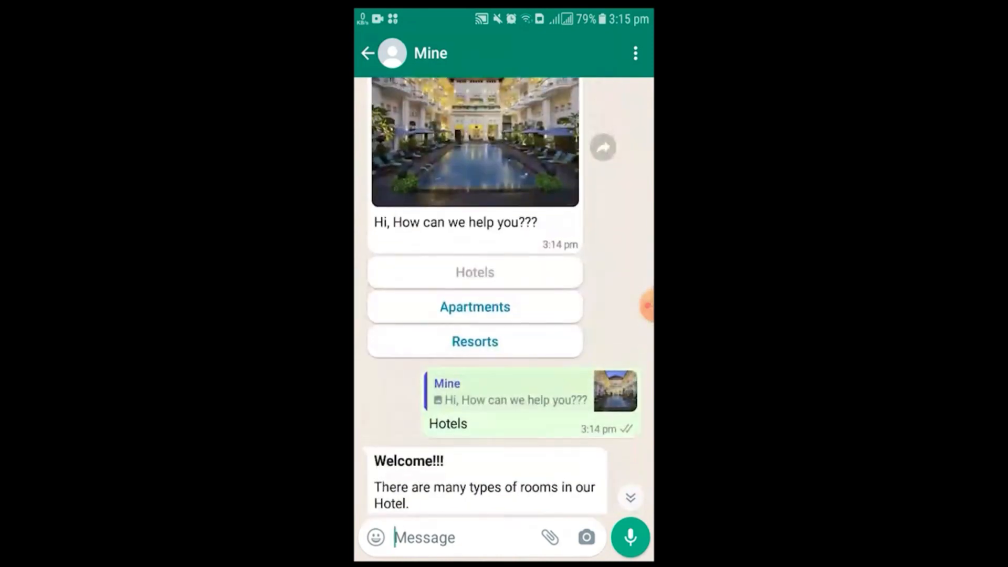
click(475, 307)
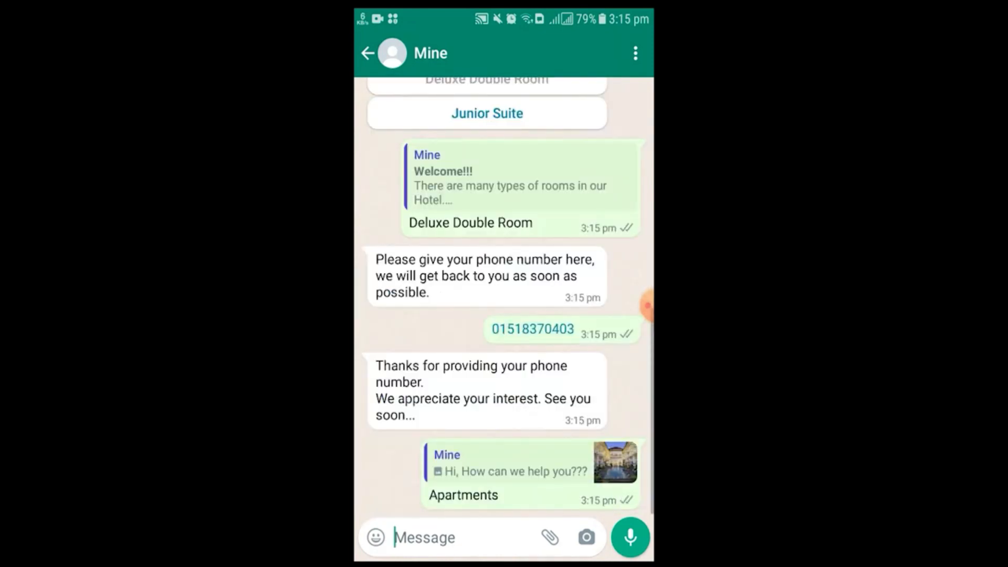